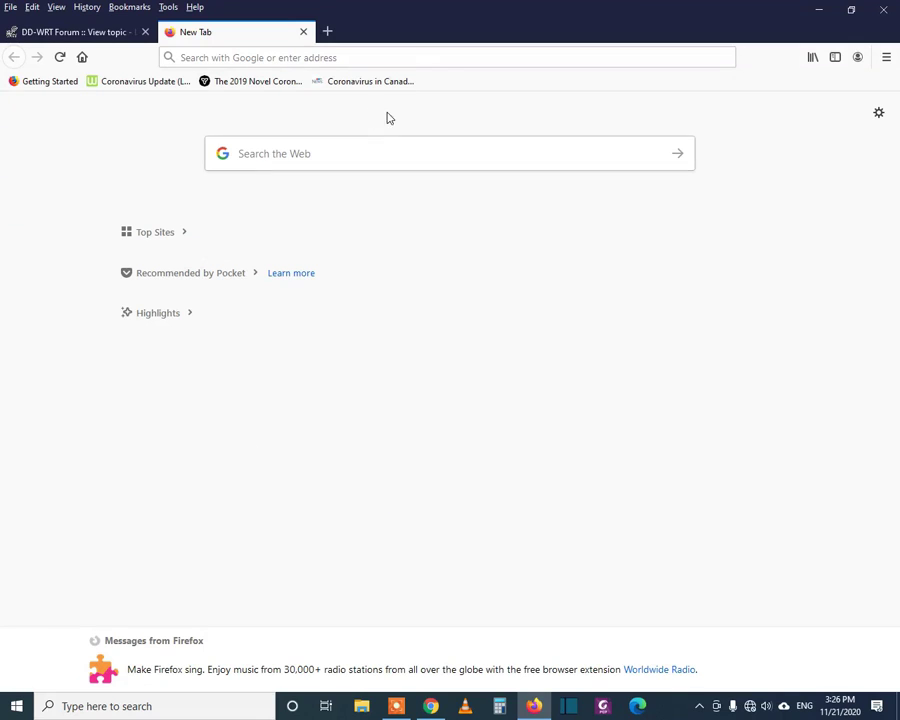
# - Load the DD-WRT web interface at 192.168.1.1 in Firefox
pyautogui.click(389, 57)
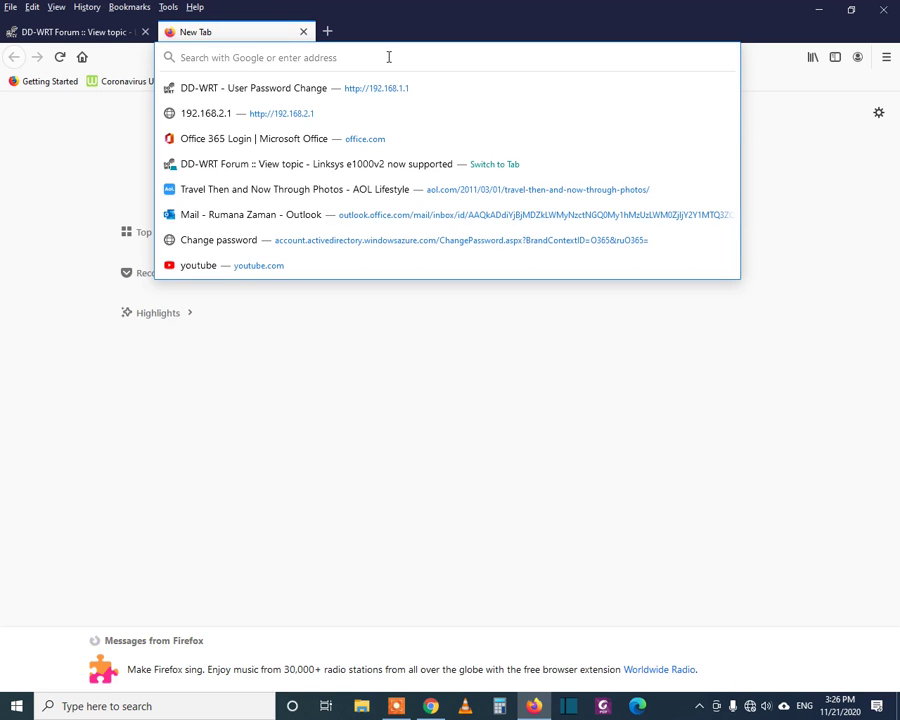
pyautogui.write('192')
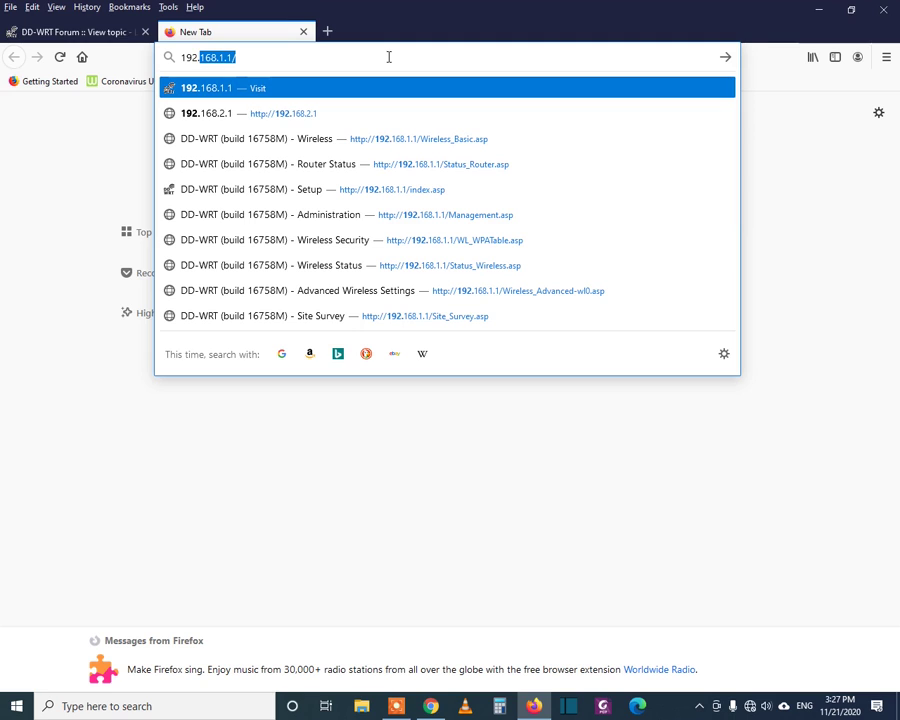
pyautogui.write('.1')
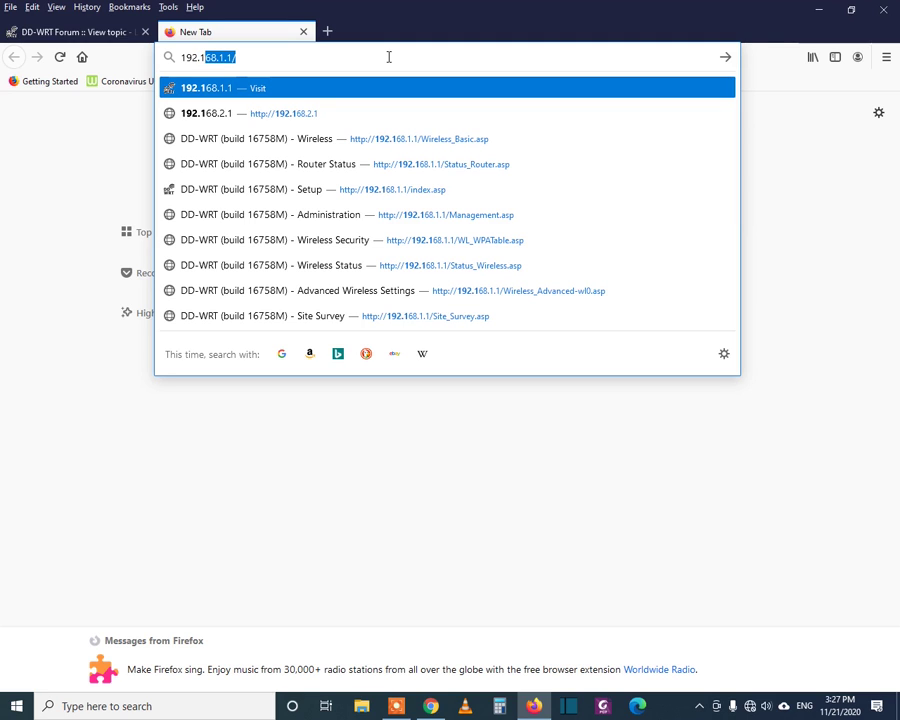
pyautogui.write('68.')
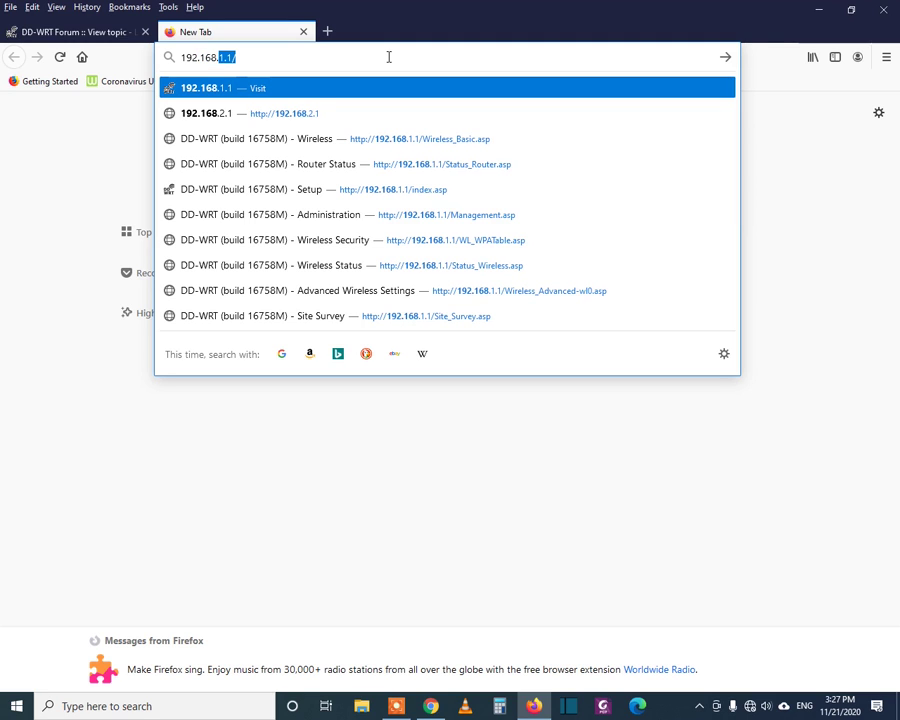
pyautogui.write('1.1')
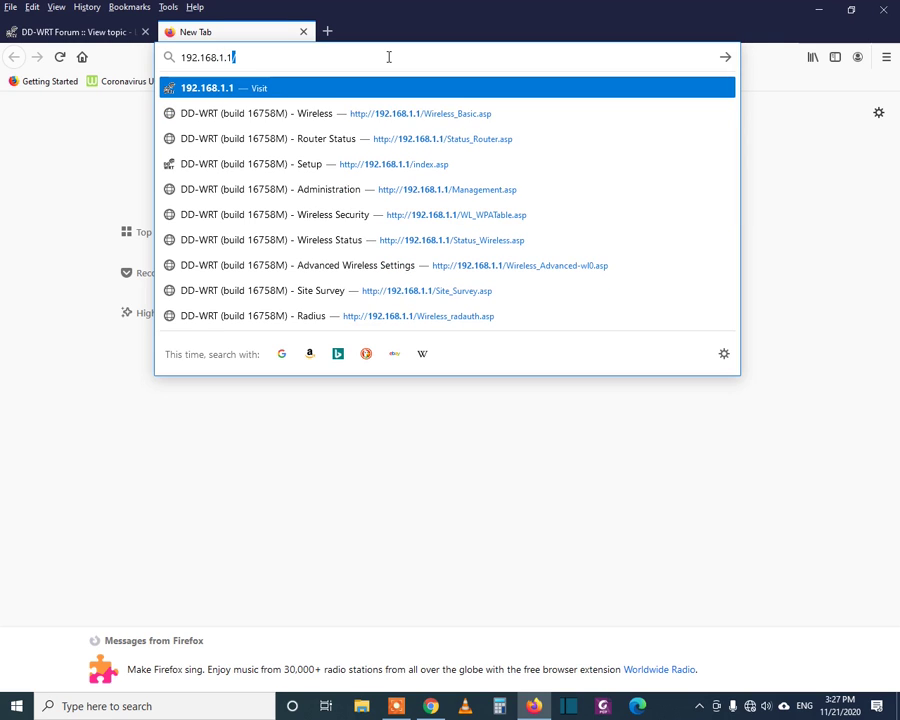
pyautogui.press('Return')
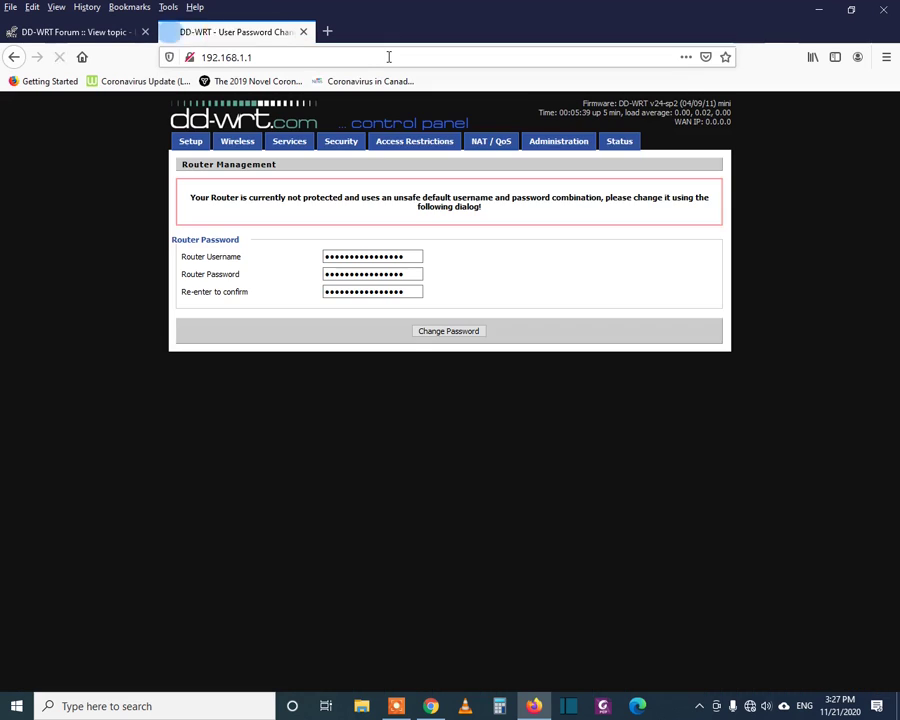
# - Replace the default router username and password with new credentials and save them
pyautogui.click(379, 256)
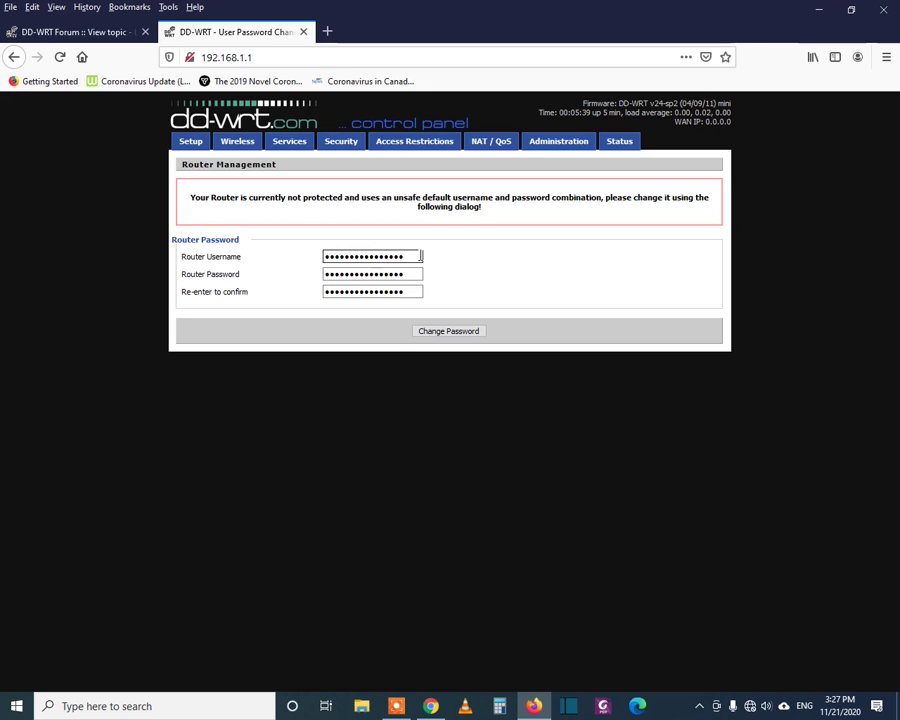
pyautogui.moveTo(420, 256); pyautogui.dragTo(292, 262)
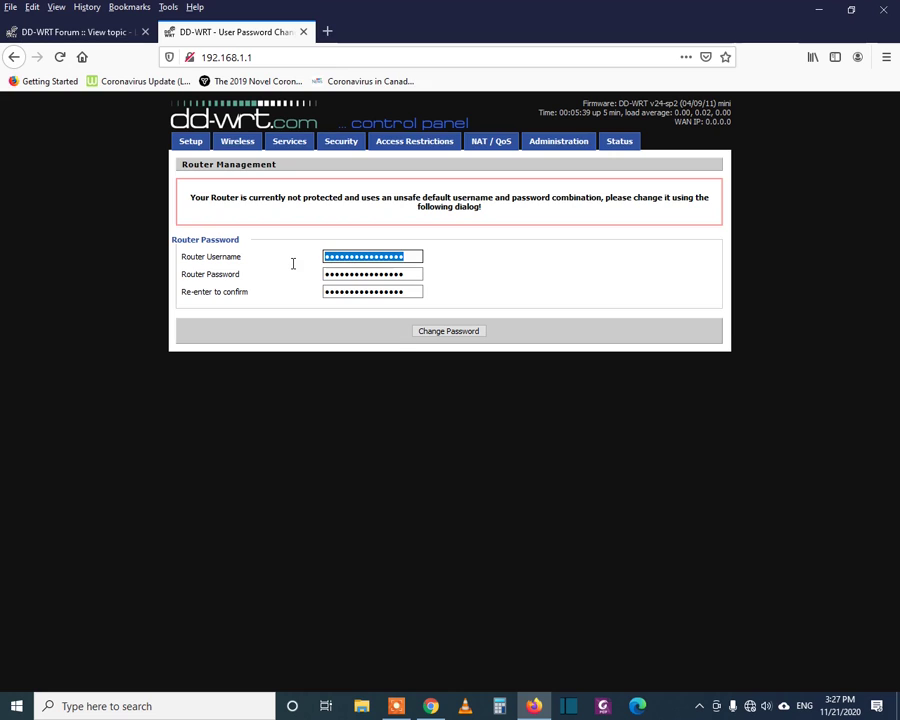
pyautogui.write('admin')
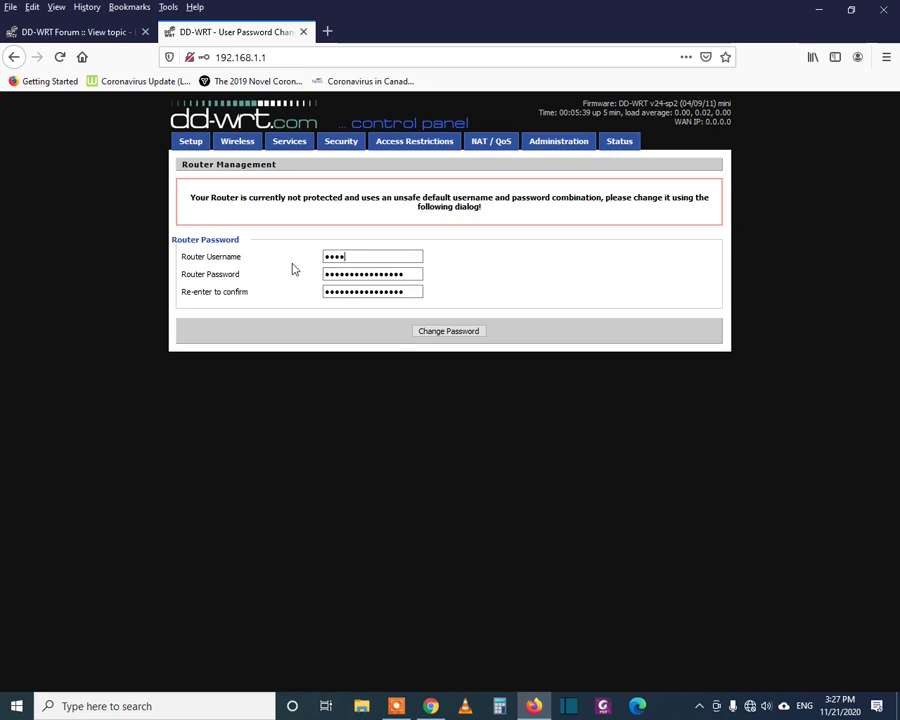
pyautogui.press('Tab')
pyautogui.write('admin')
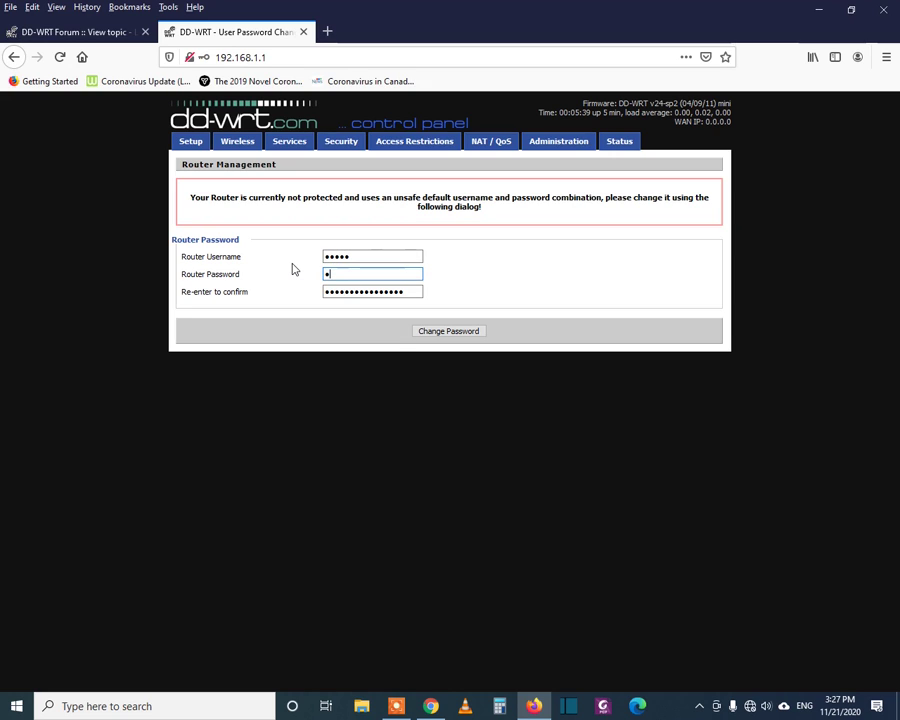
pyautogui.press('Tab')
pyautogui.write('admi')
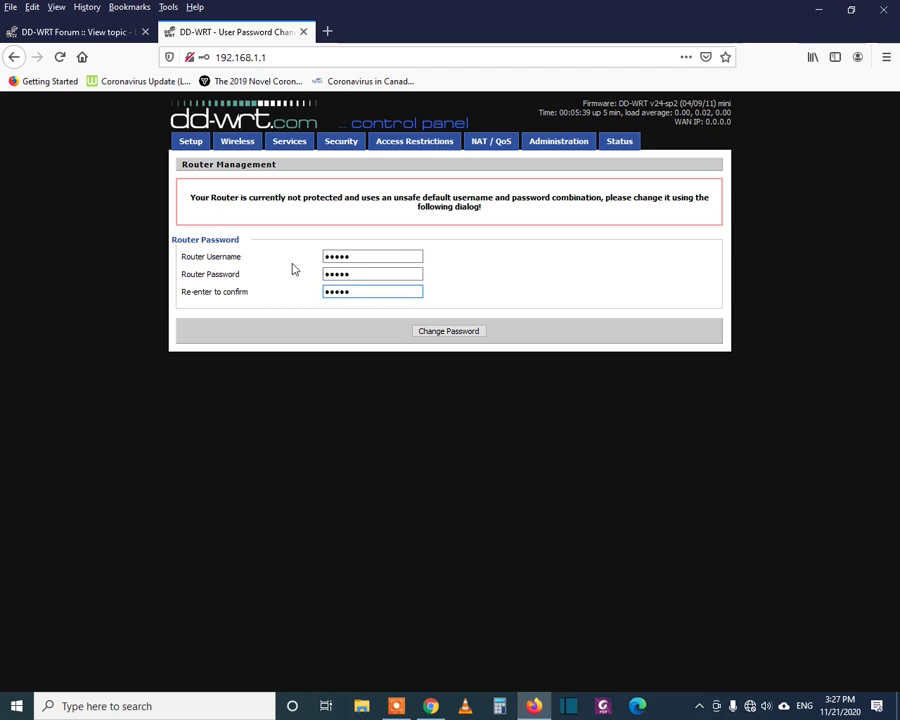
pyautogui.click(456, 331)
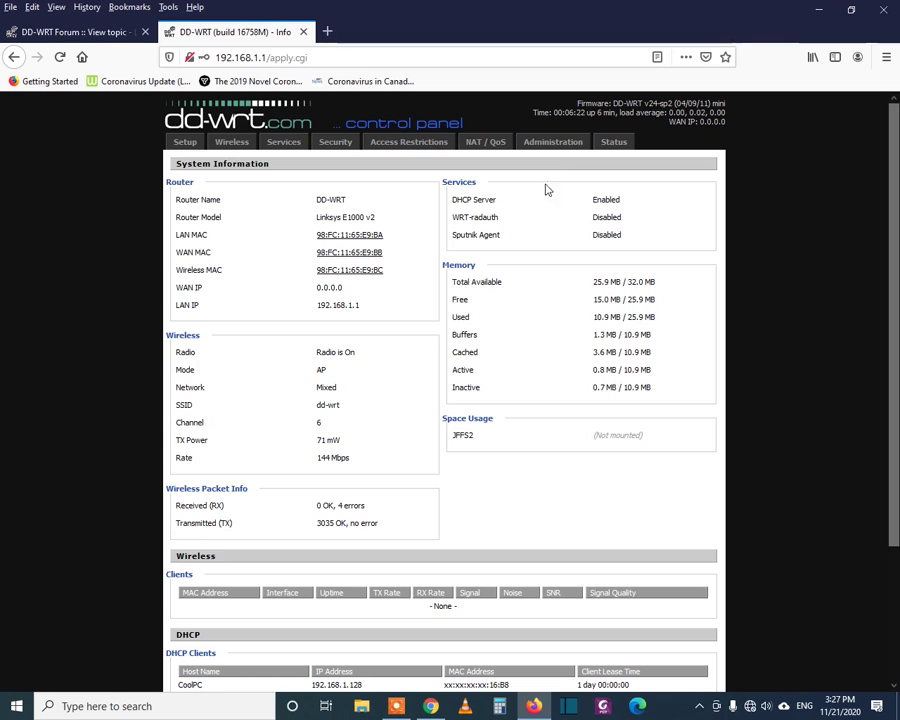
# - Run a Site Survey from Status > Wireless and join the Connect_Me network as a client
pyautogui.click(614, 144)
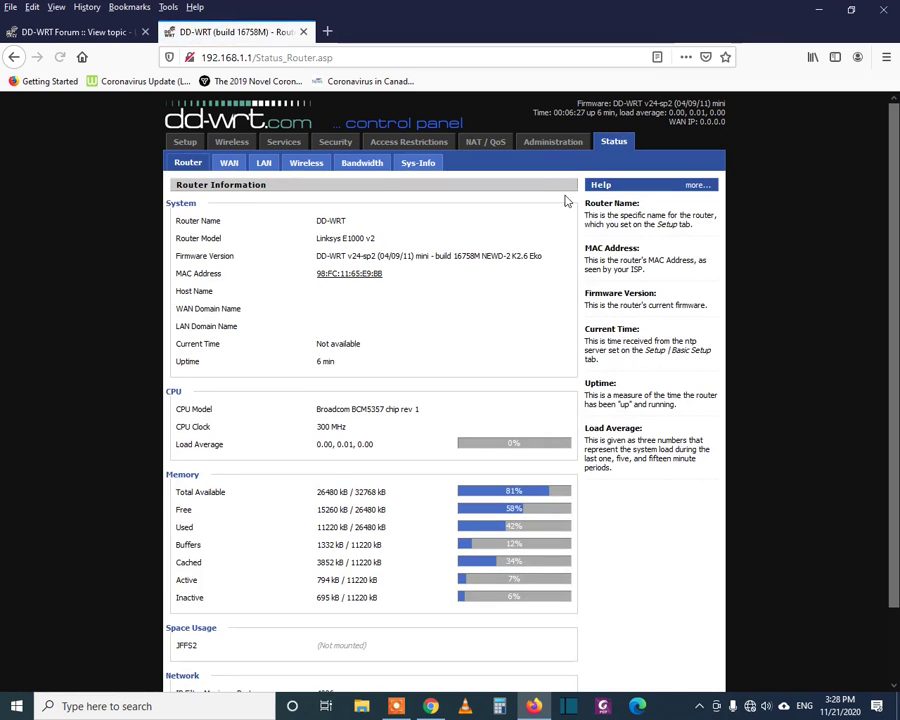
pyautogui.click(305, 165)
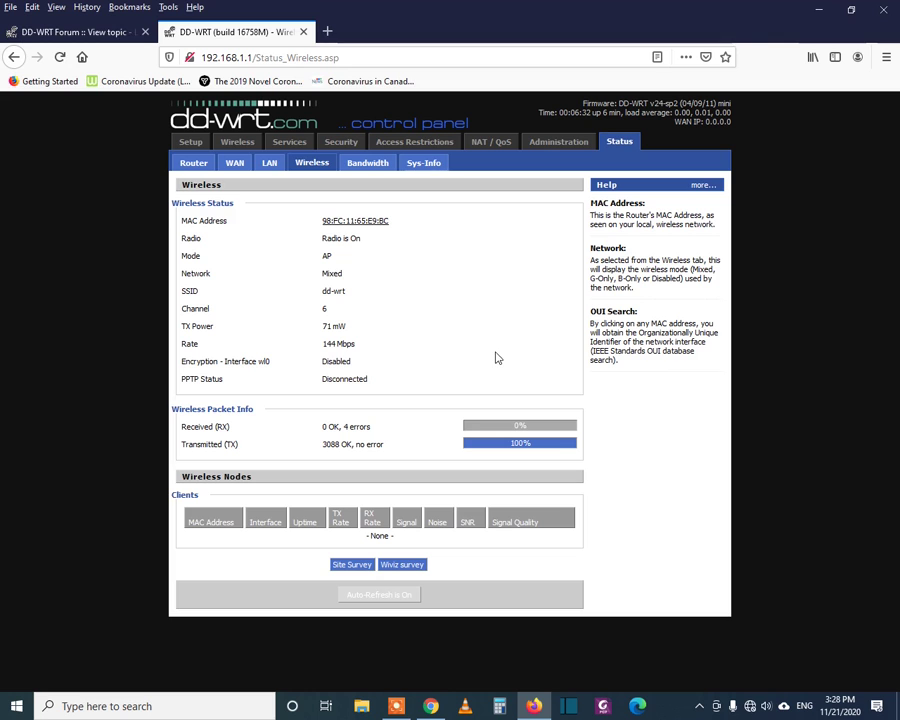
pyautogui.click(352, 565)
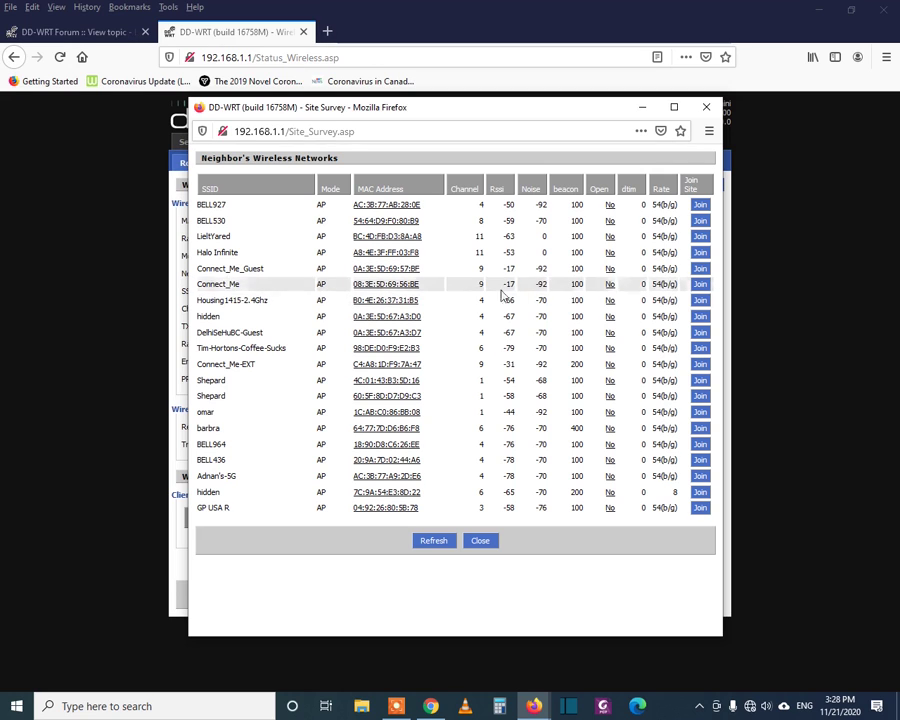
pyautogui.click(700, 287)
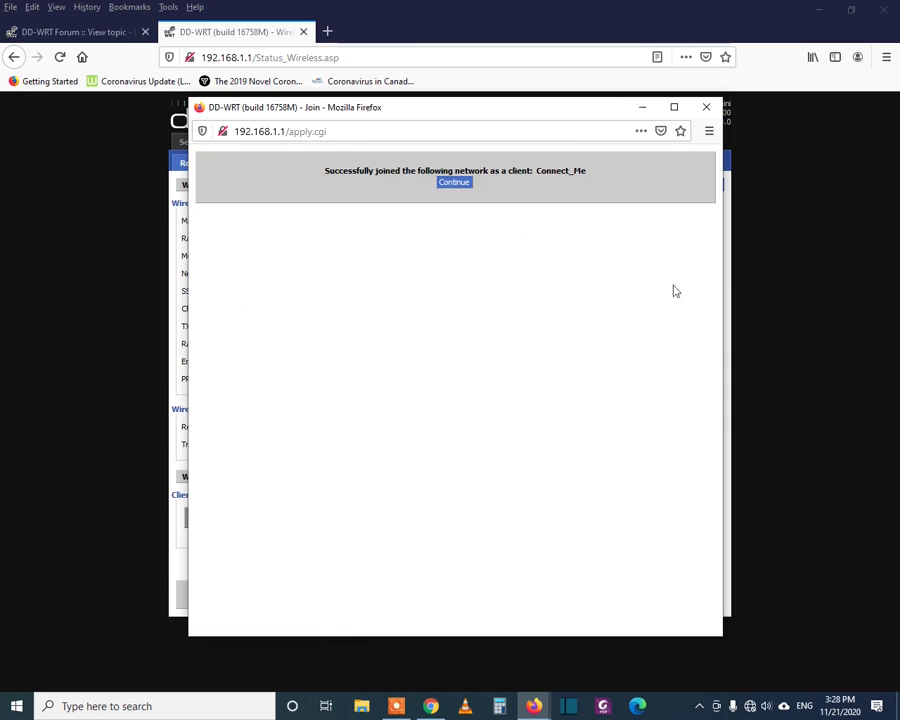
pyautogui.click(453, 184)
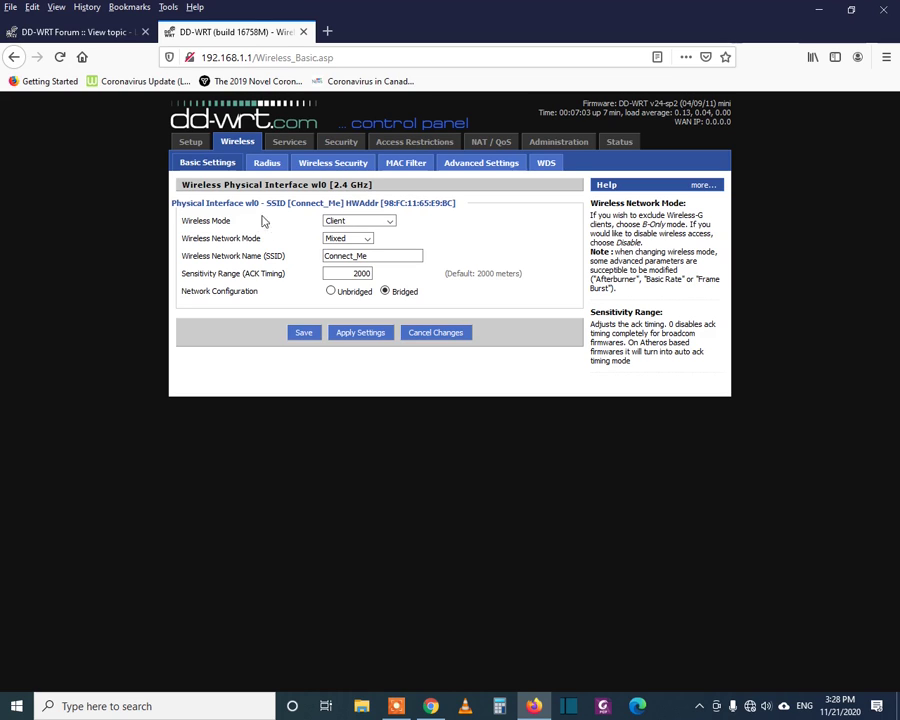
# - Keep Client wireless mode and Mixed network mode for SSID Connect_Me, and save
pyautogui.moveTo(292, 203); pyautogui.dragTo(342, 207)
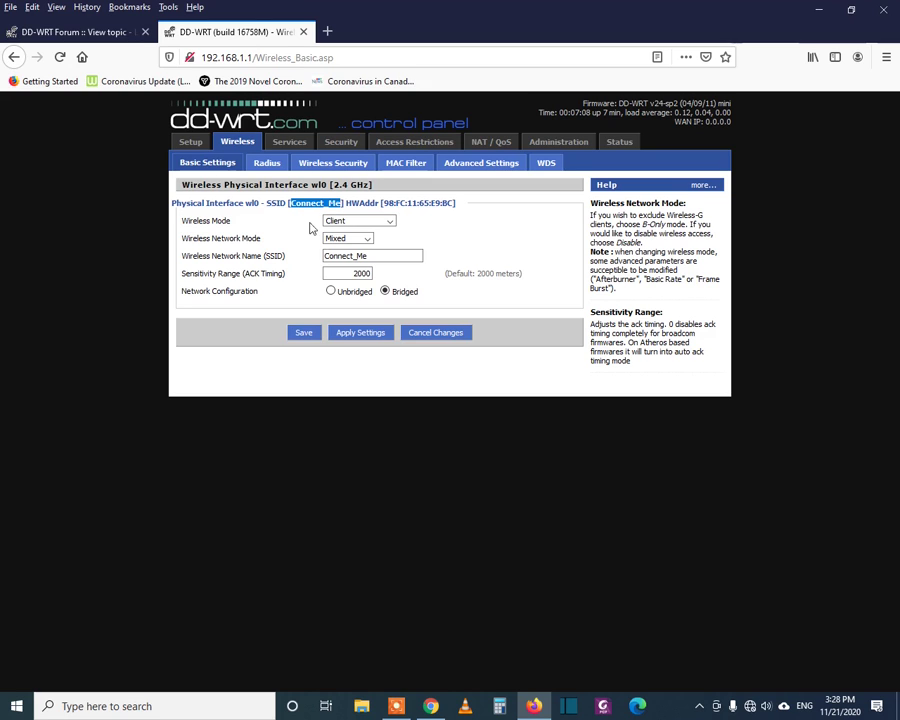
pyautogui.click(389, 221)
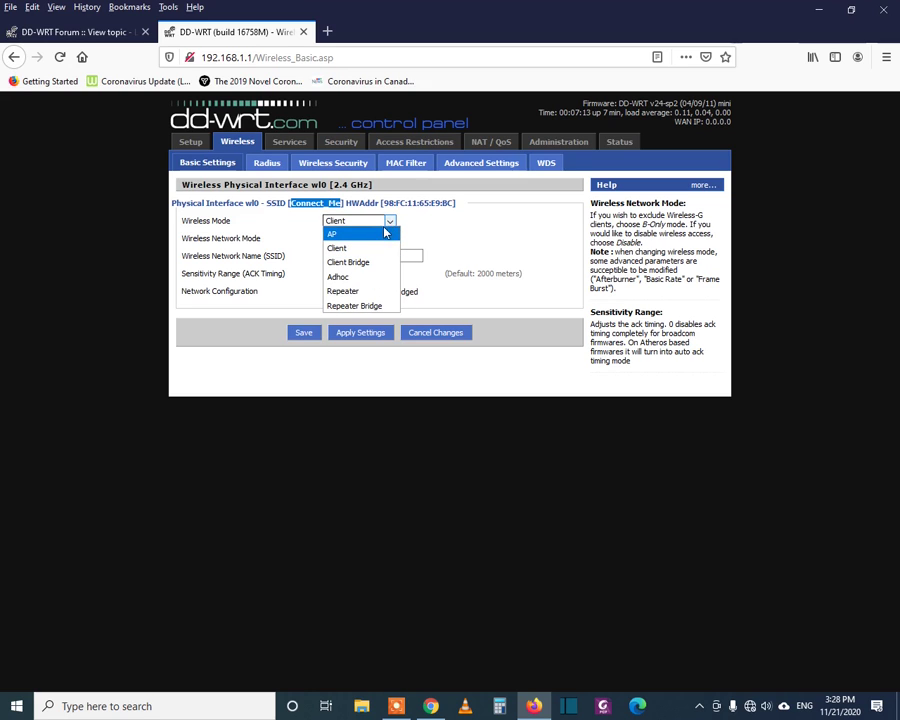
pyautogui.click(372, 250)
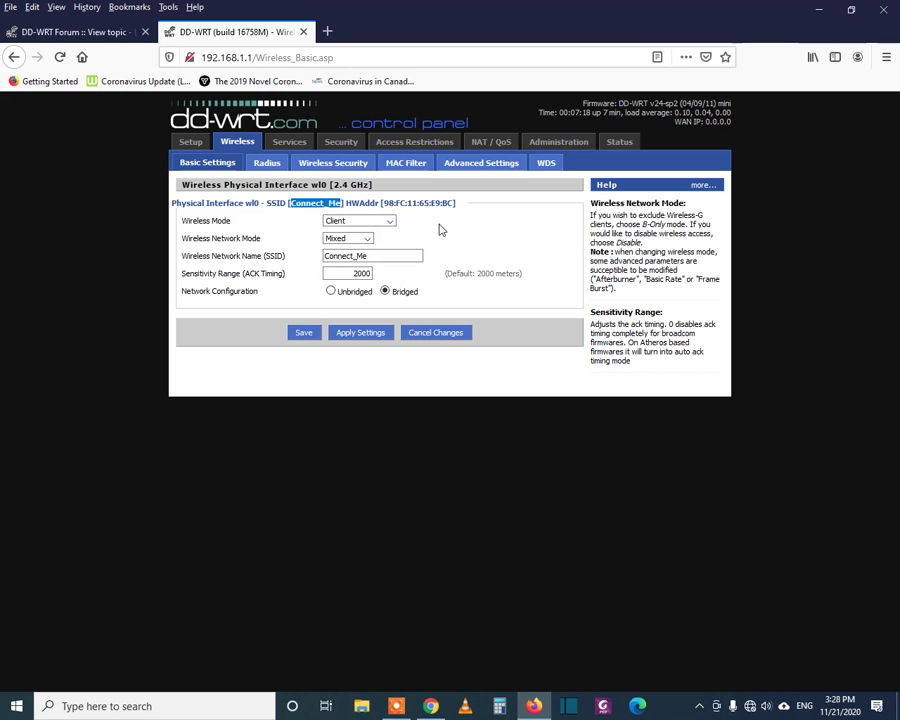
pyautogui.click(368, 238)
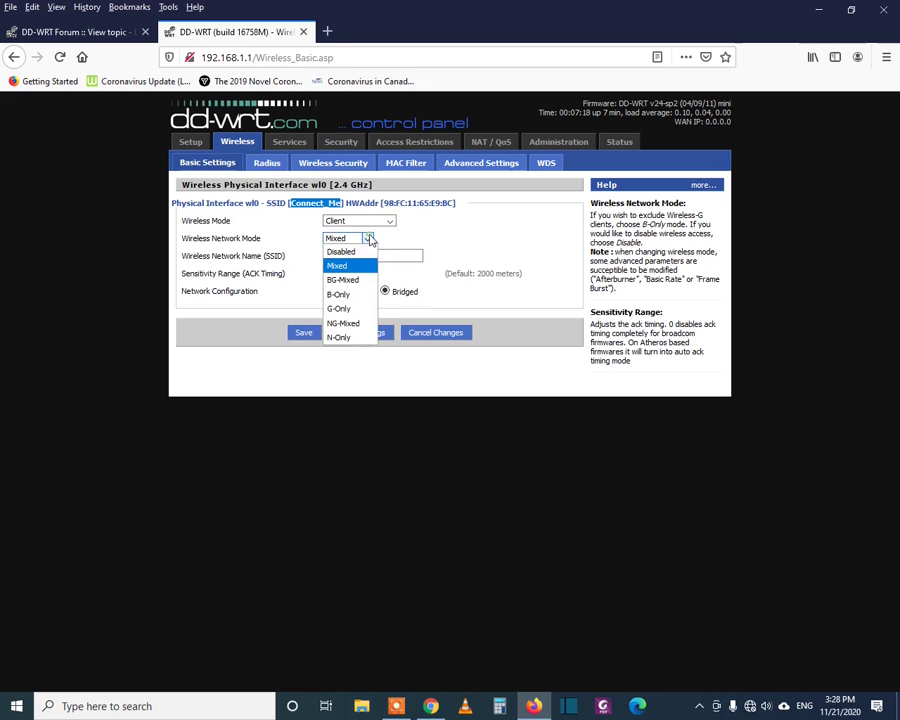
pyautogui.click(368, 238)
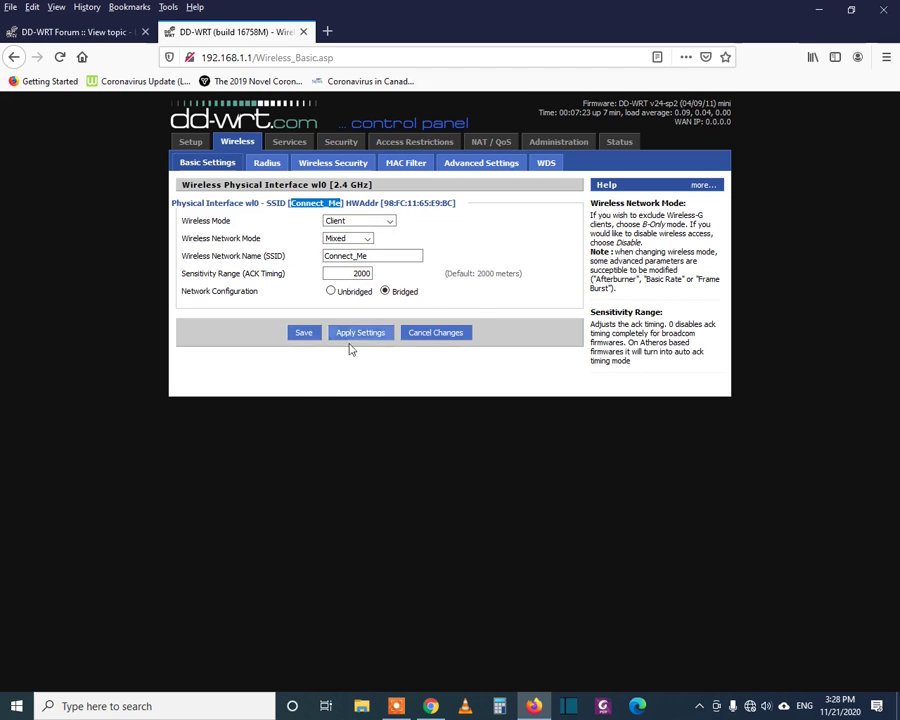
pyautogui.click(303, 335)
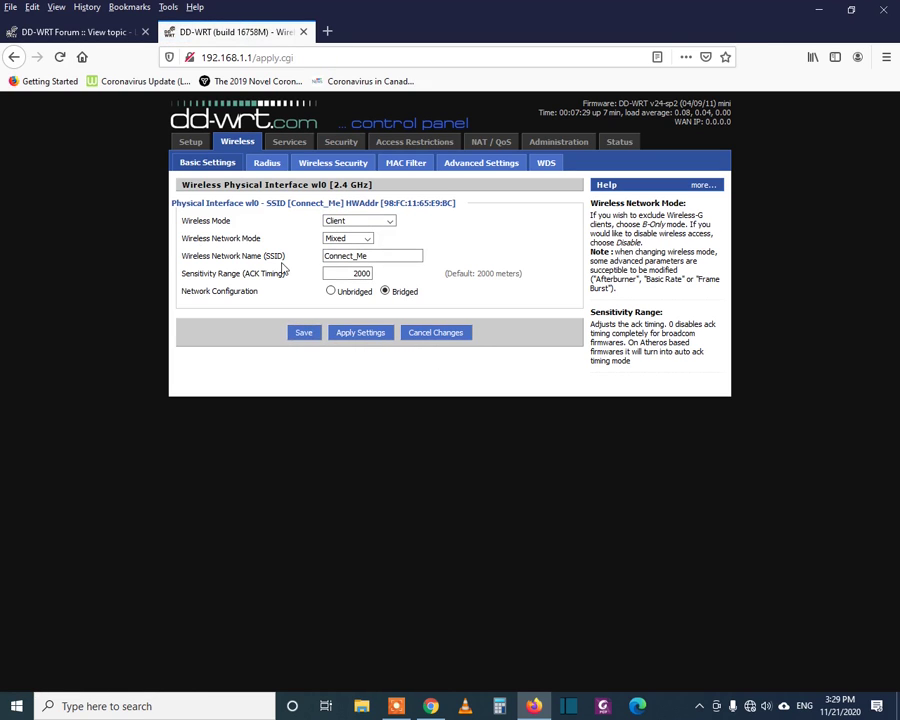
pyautogui.click(333, 162)
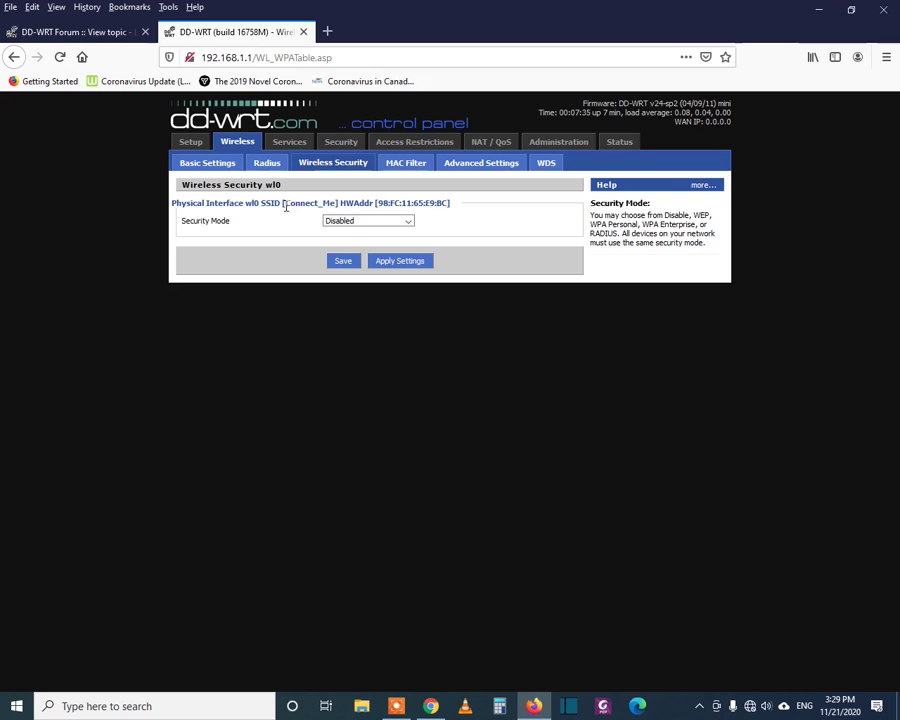
# - Set Connect_Me security to WPA2 Personal with AES, enter a new shared key, and save
pyautogui.moveTo(285, 205)
pyautogui.mouseDown()
pyautogui.moveTo(337, 203)
pyautogui.moveTo(287, 206)
pyautogui.mouseUp()
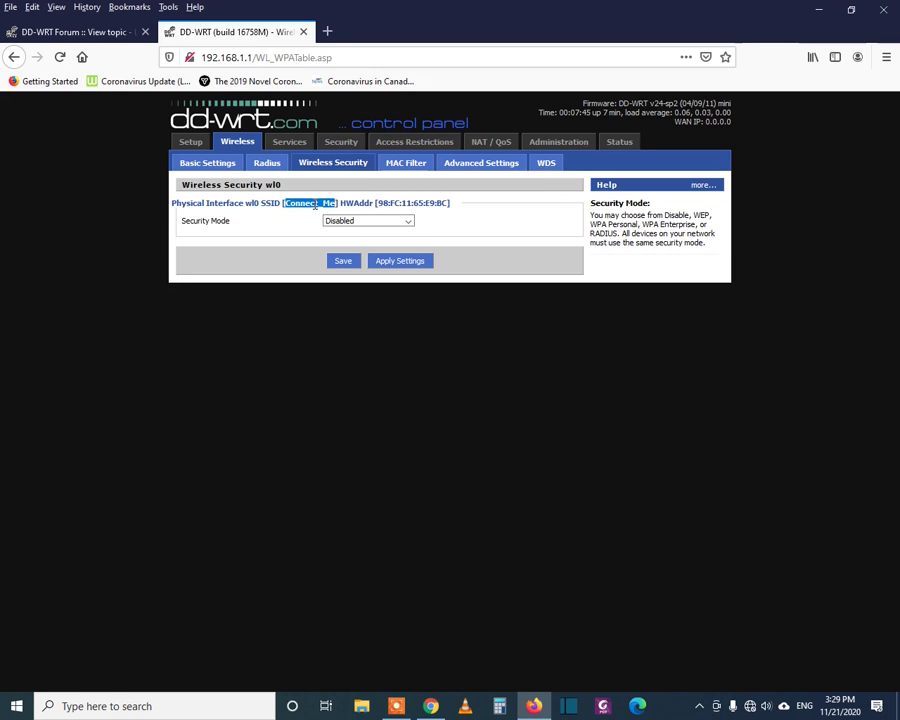
pyautogui.click(315, 203)
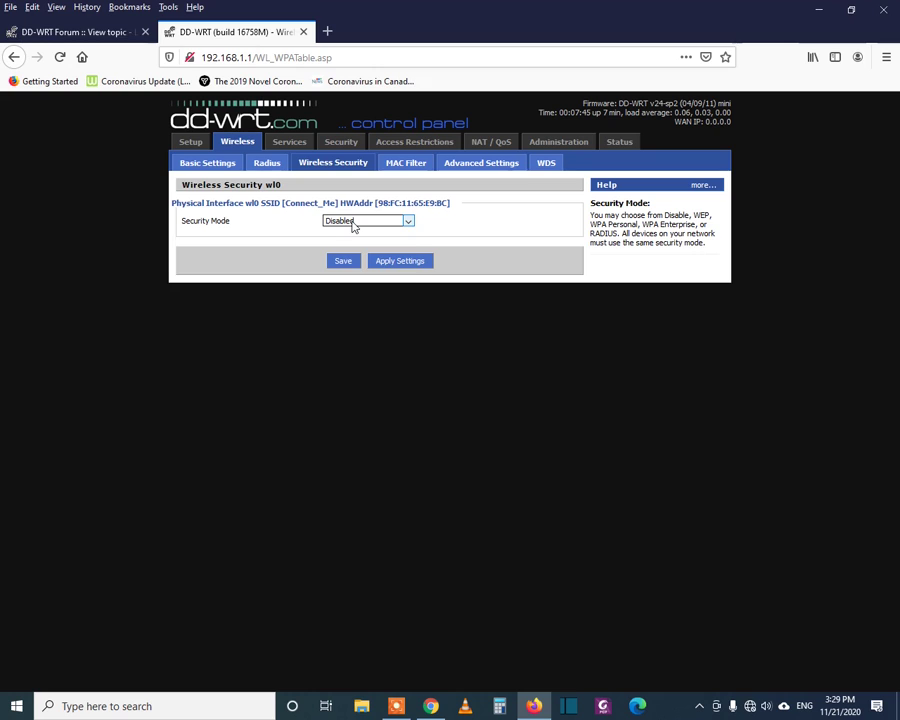
pyautogui.click(353, 226)
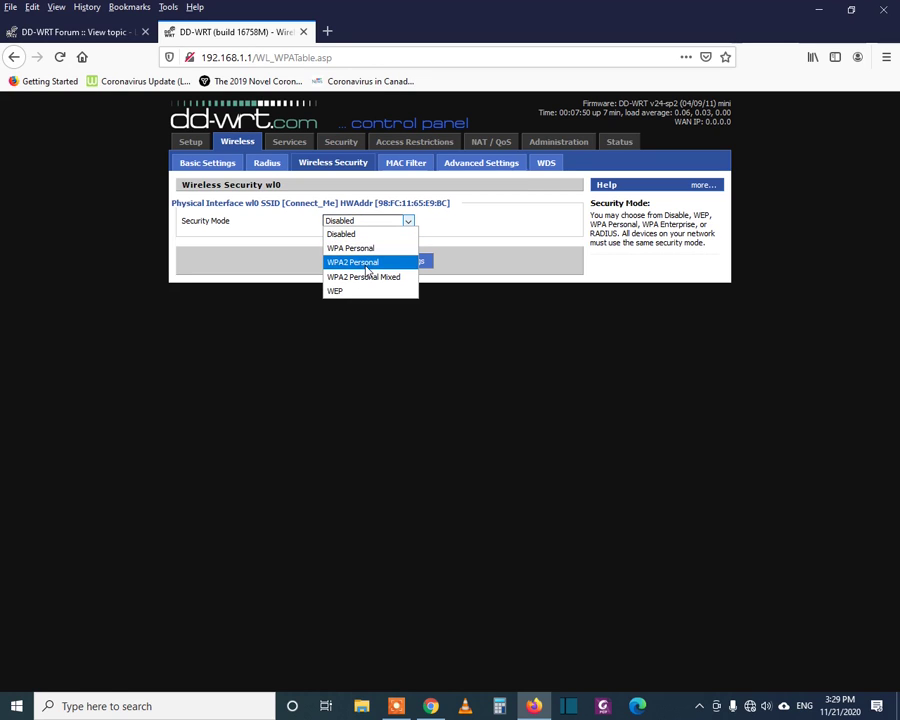
pyautogui.click(366, 266)
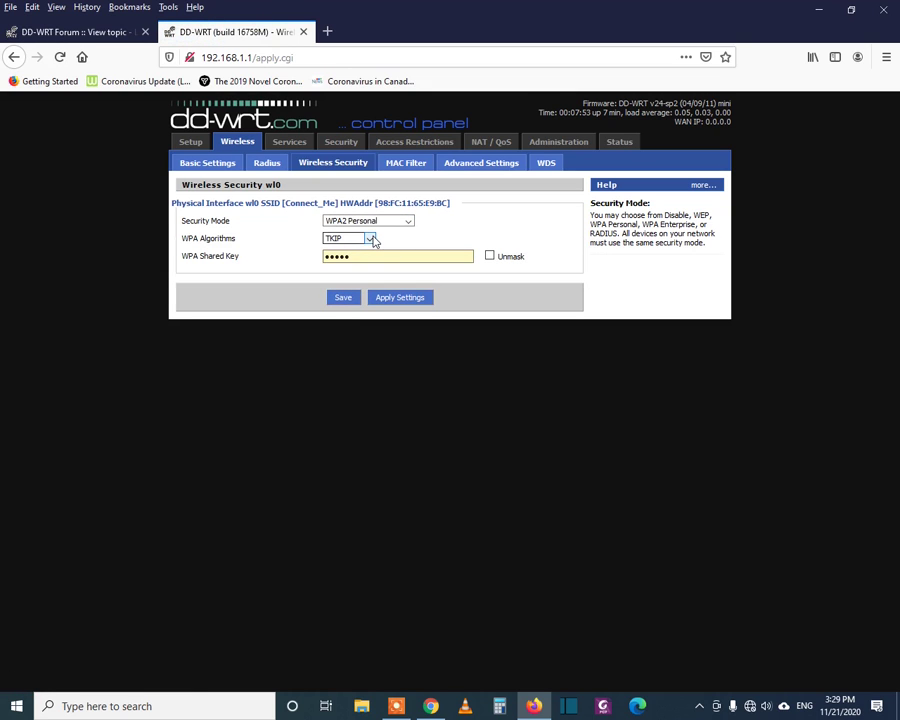
pyautogui.click(372, 241)
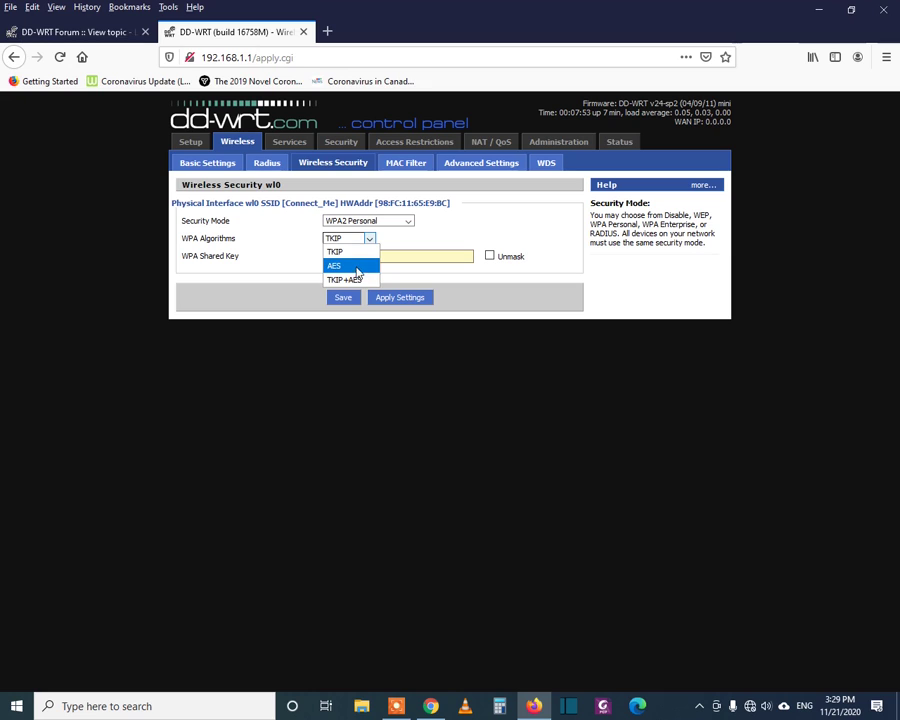
pyautogui.click(360, 263)
pyautogui.click(404, 254)
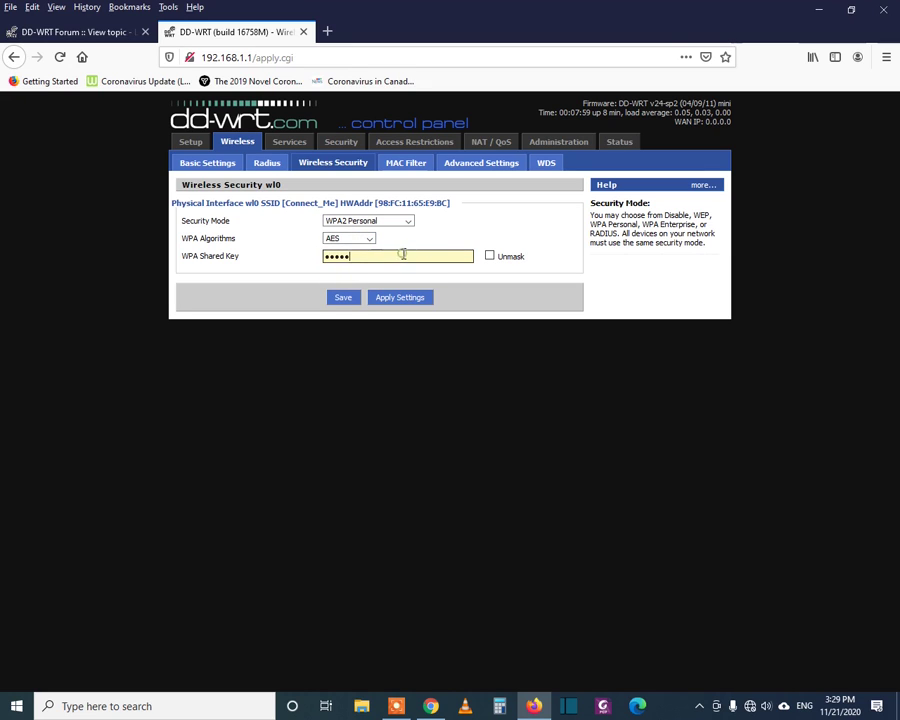
pyautogui.moveTo(389, 255); pyautogui.dragTo(195, 251)
pyautogui.write('******')
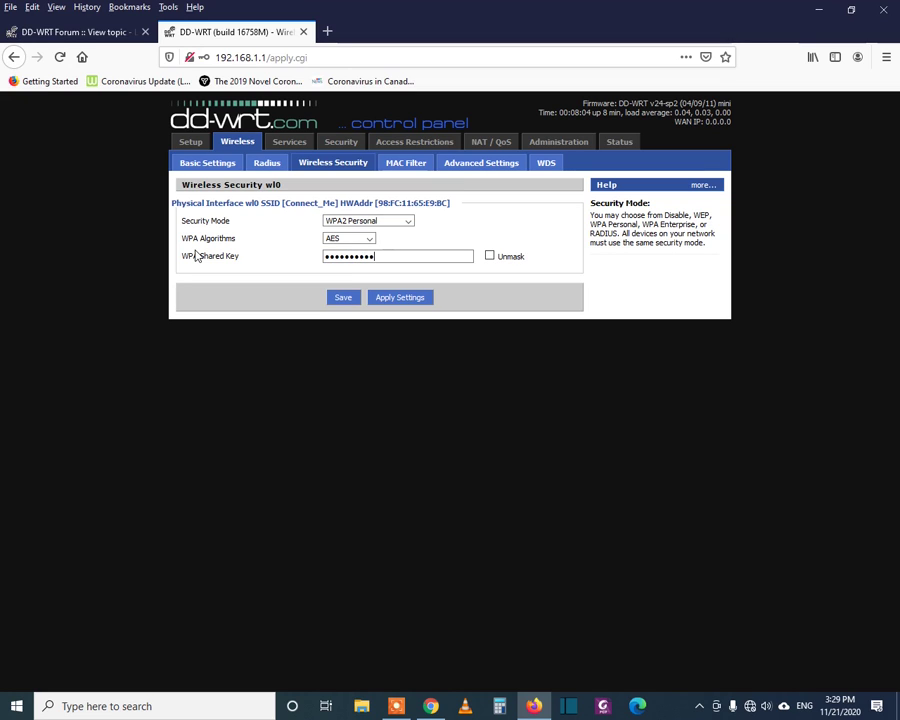
pyautogui.click(348, 302)
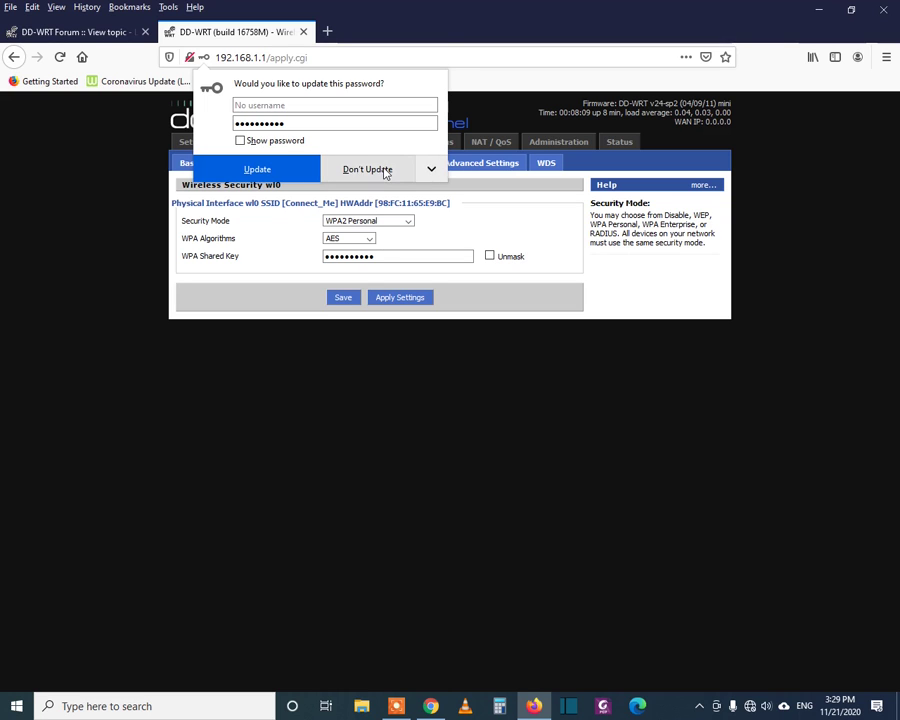
pyautogui.click(386, 171)
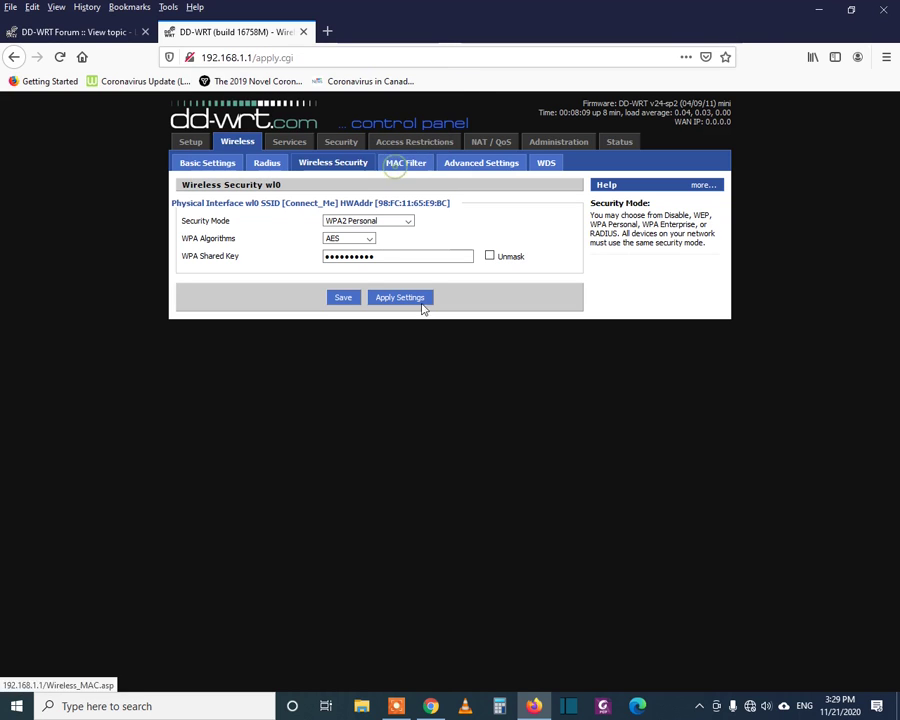
# - Go to the Administration > Management page and scroll through its settings
pyautogui.click(222, 168)
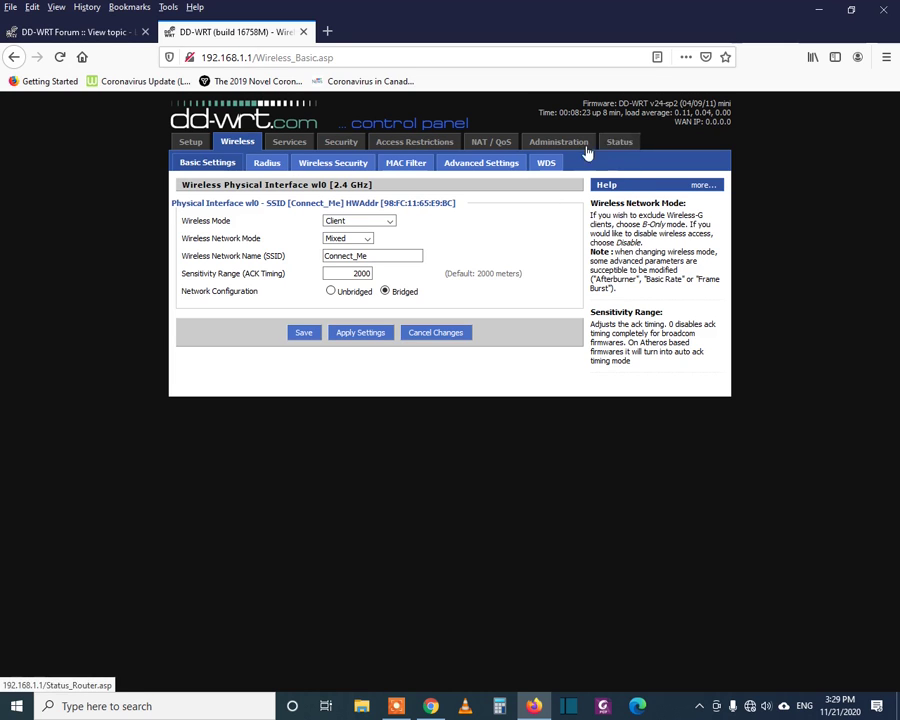
pyautogui.click(559, 145)
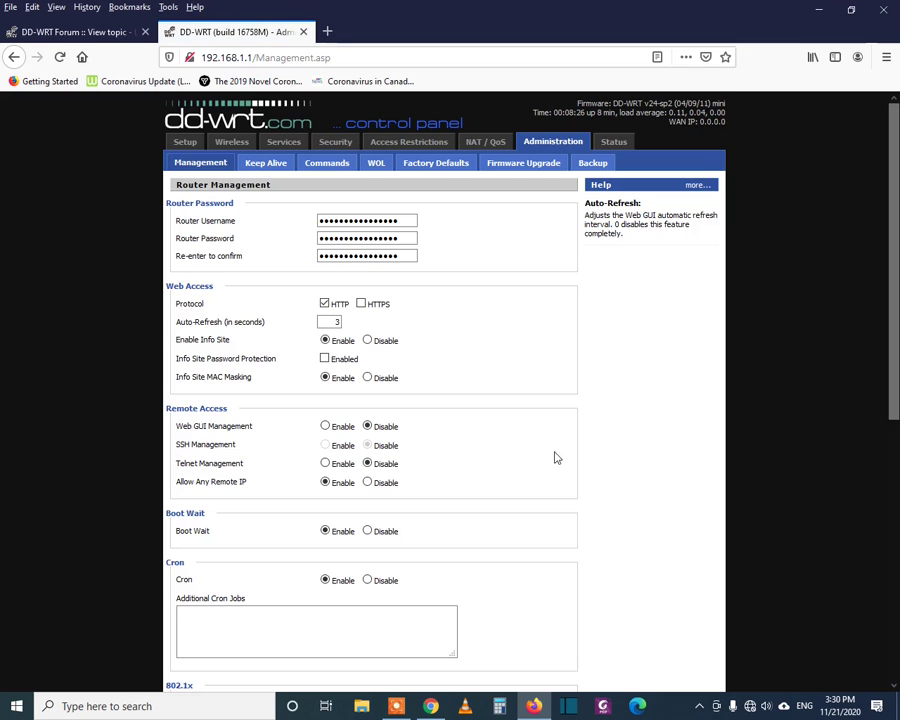
pyautogui.scroll(-5, 550, 454)
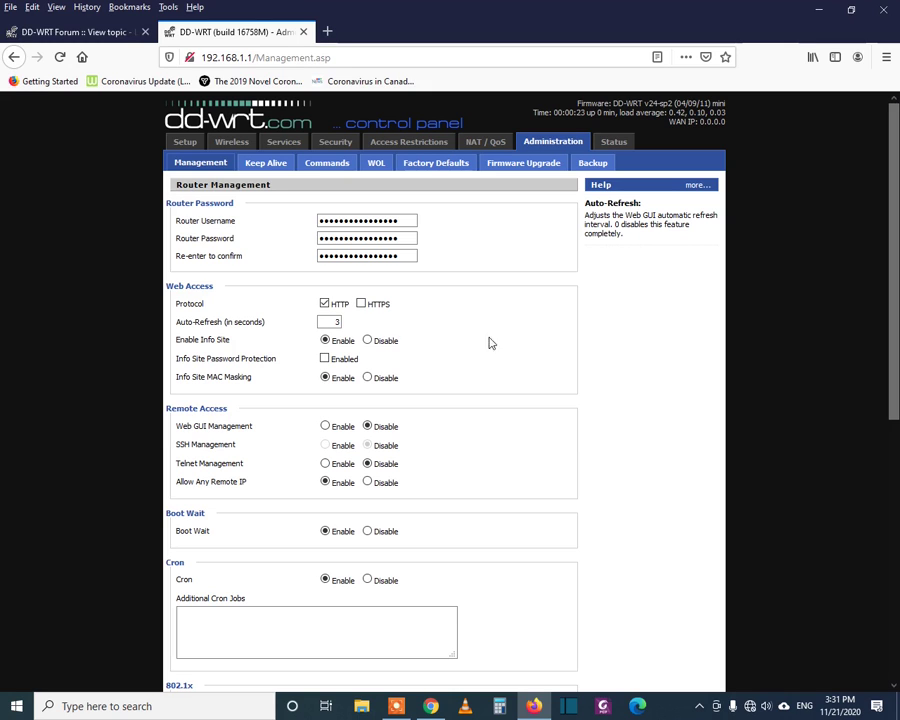
pyautogui.hotkey('ctrl', 'a')
pyautogui.click(719, 125)
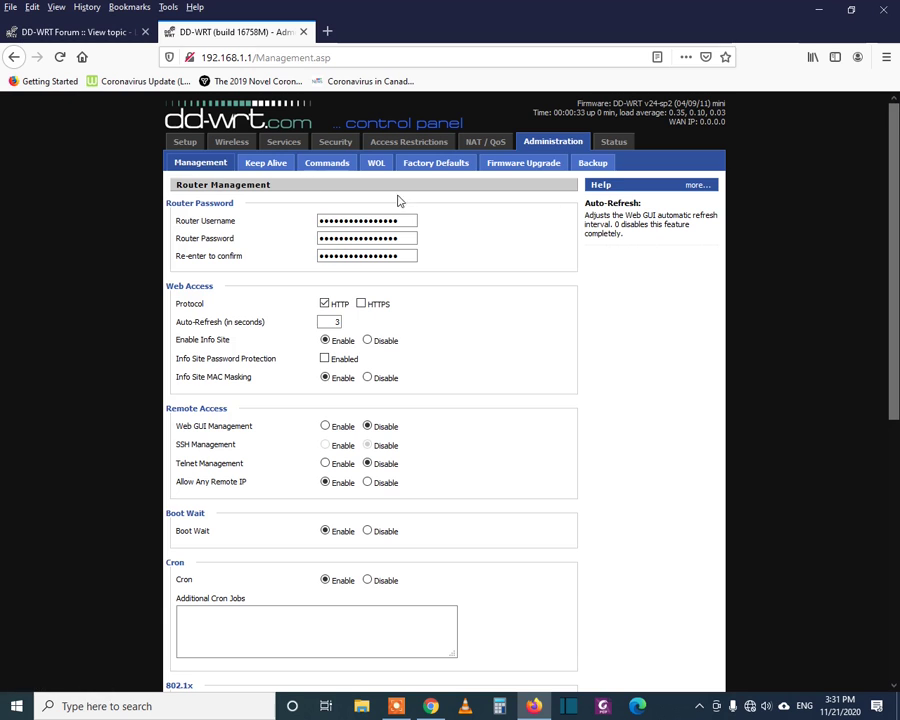
# - Reopen Wireless Security and choose WPA2 Personal mode with AES encryption
pyautogui.click(613, 143)
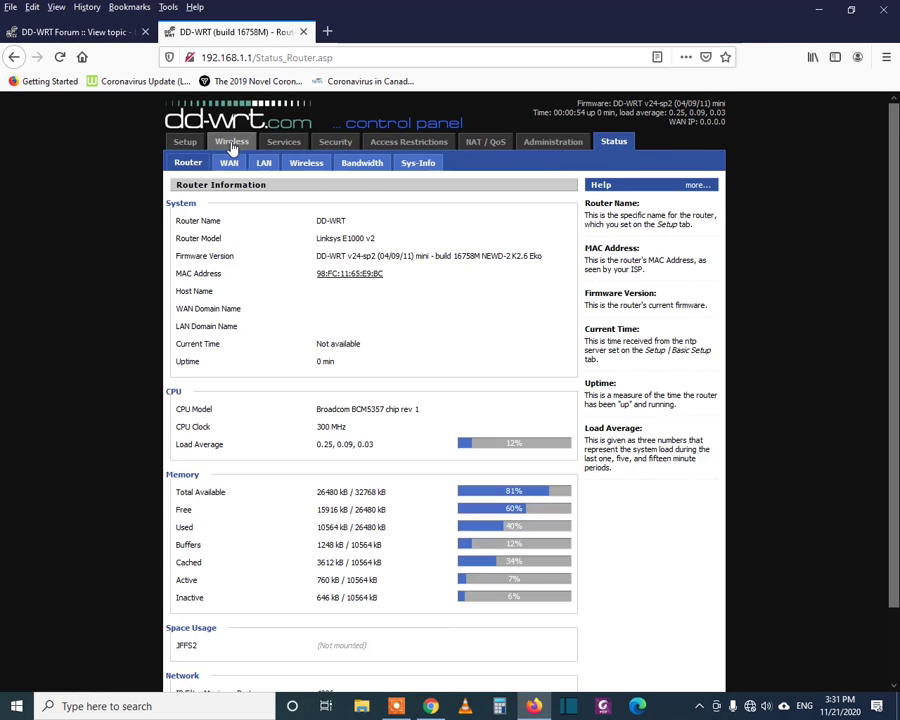
pyautogui.click(235, 143)
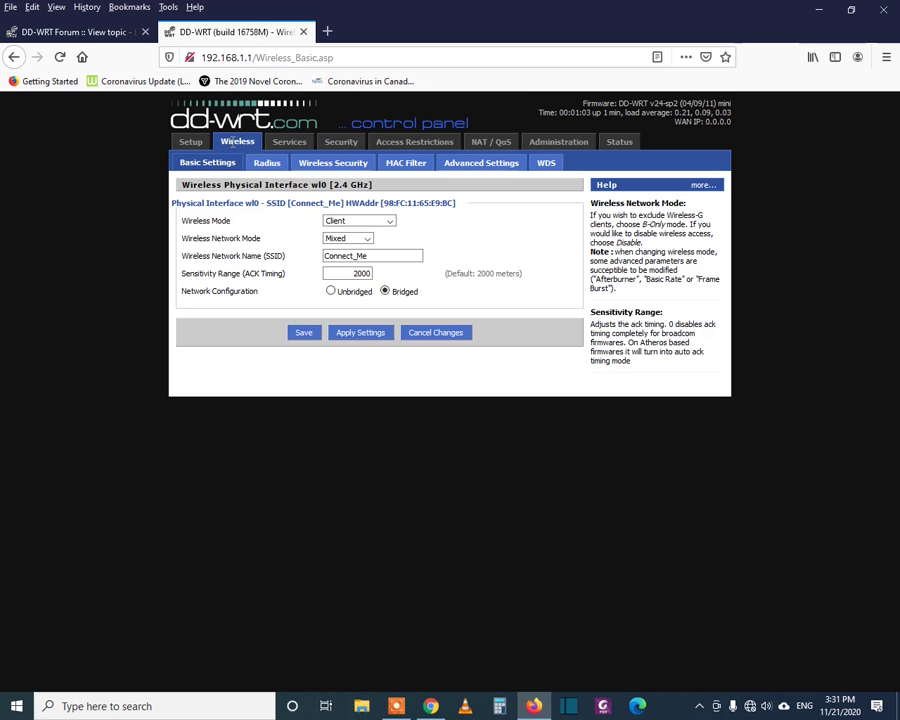
pyautogui.click(332, 164)
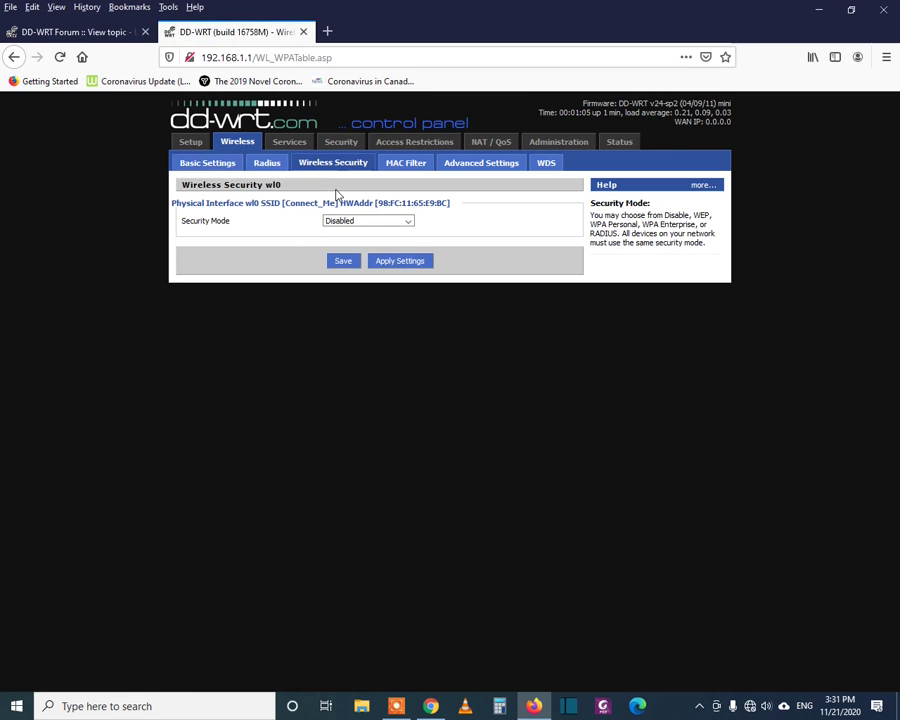
pyautogui.click(392, 222)
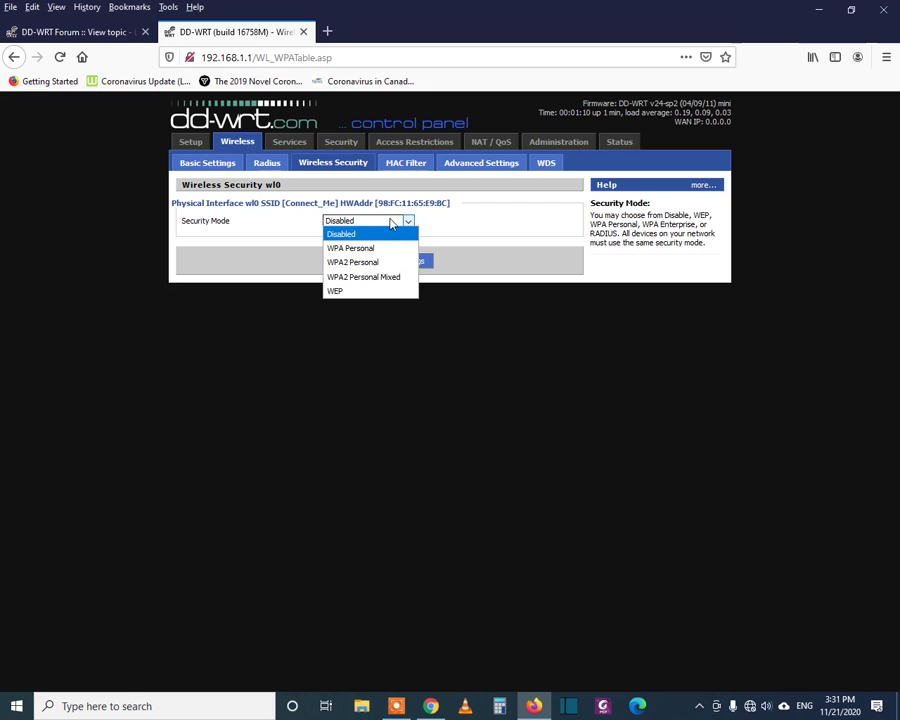
pyautogui.click(380, 262)
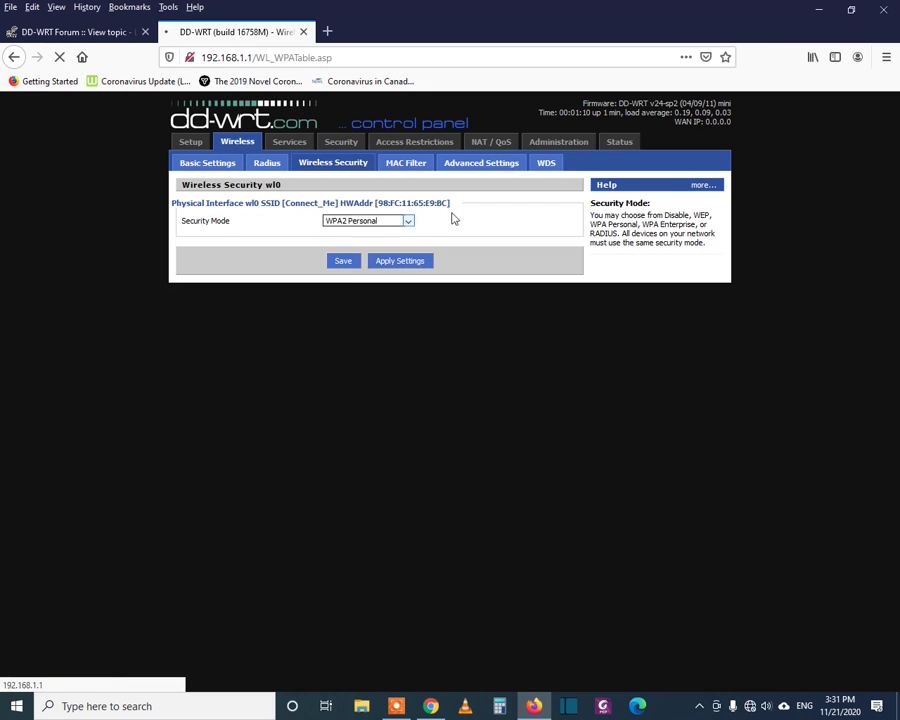
pyautogui.click(366, 240)
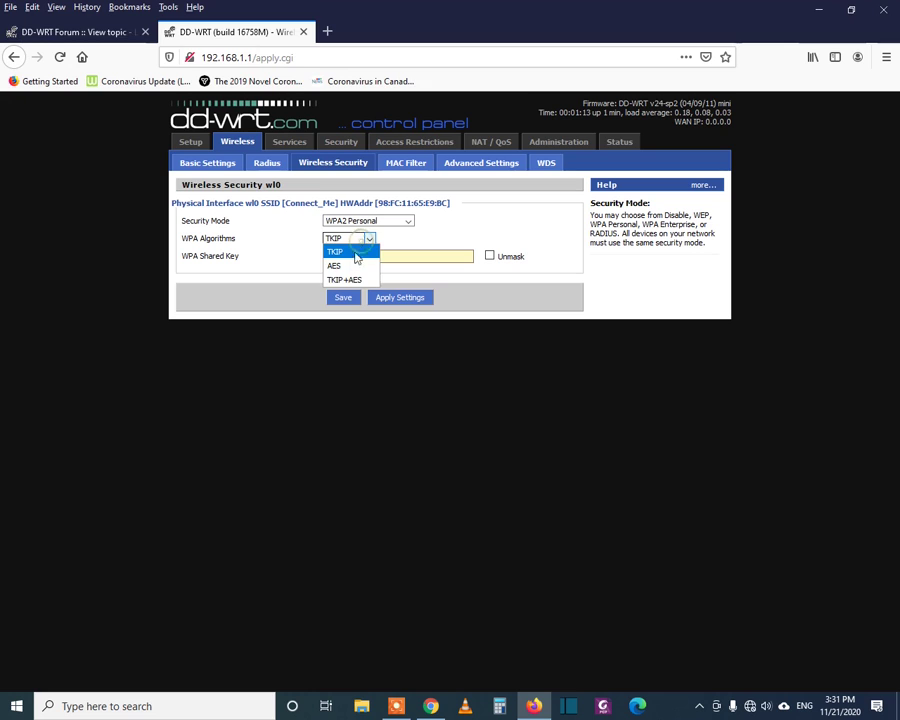
pyautogui.click(348, 266)
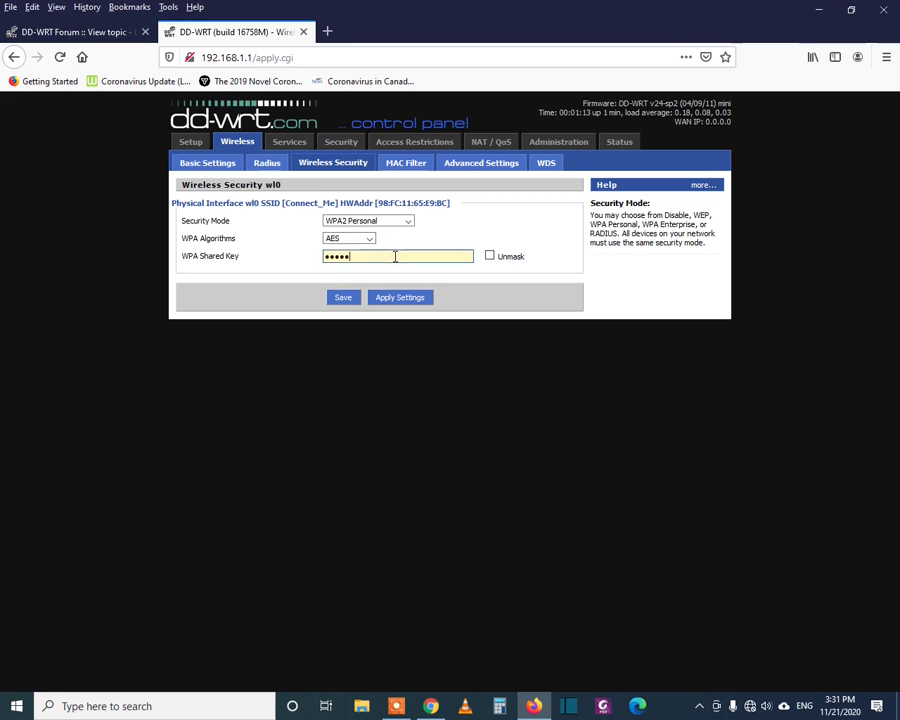
# - Enter the new shared key, then save and apply the wireless security settings
pyautogui.moveTo(394, 256); pyautogui.dragTo(207, 245)
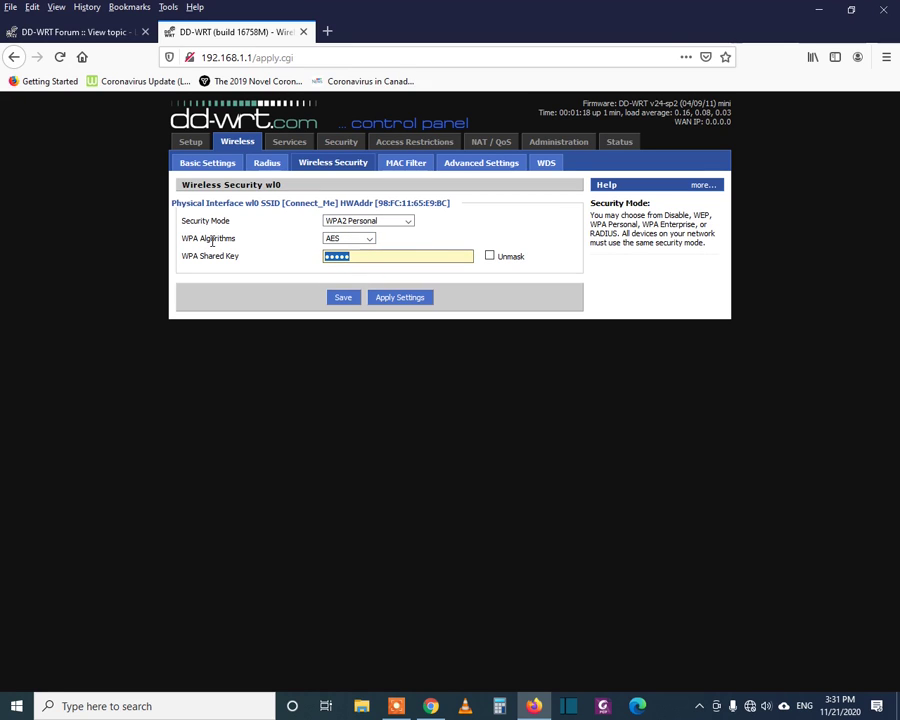
pyautogui.write('••')
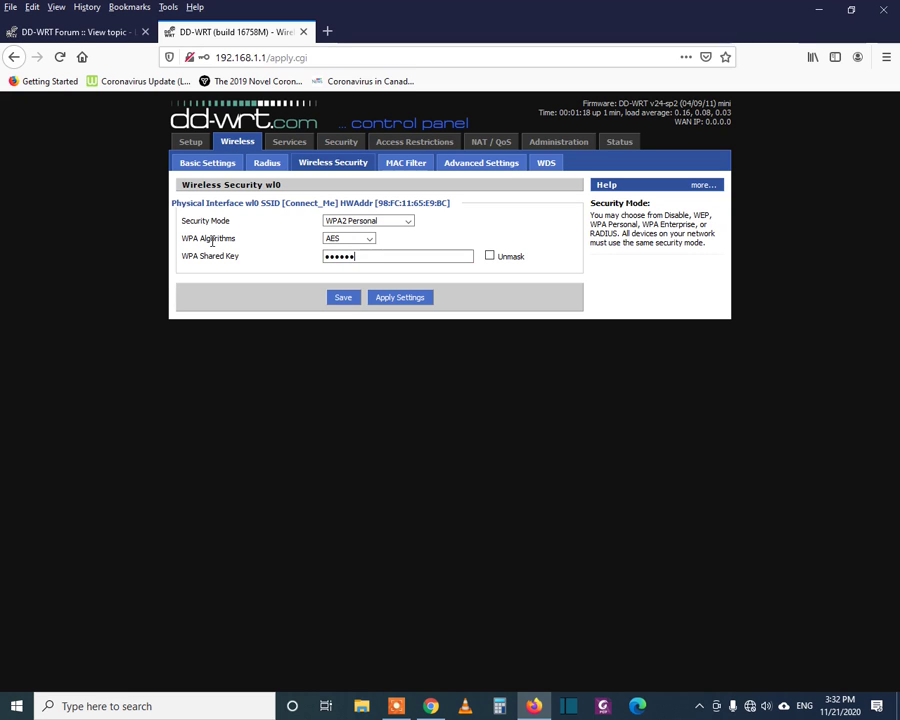
pyautogui.write('••••••••••••••••••')
pyautogui.click(327, 31)
pyautogui.write('df')
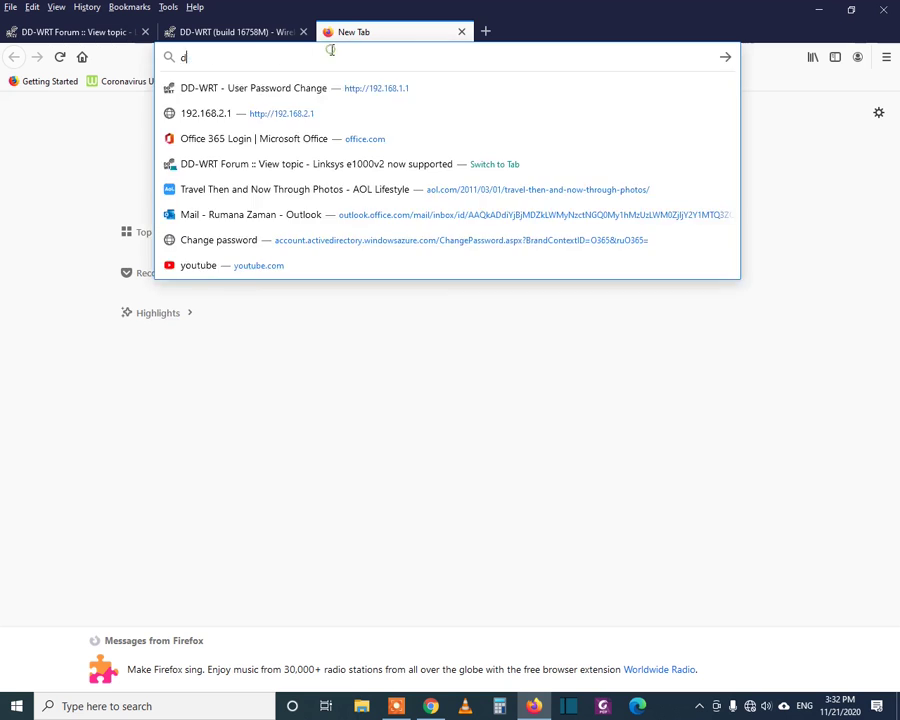
pyautogui.click(254, 33)
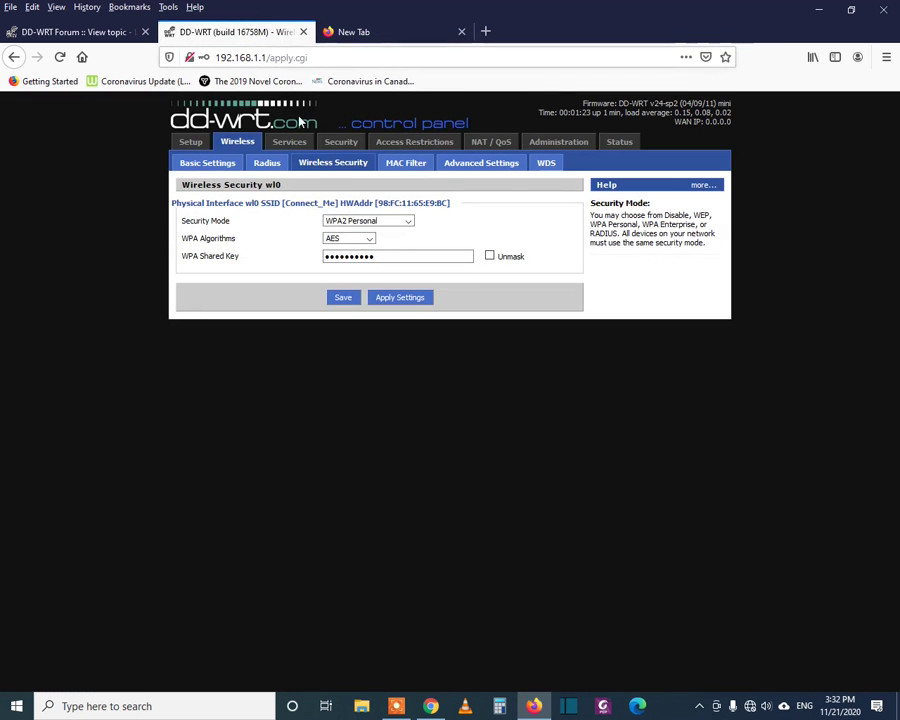
pyautogui.click(342, 299)
pyautogui.click(388, 169)
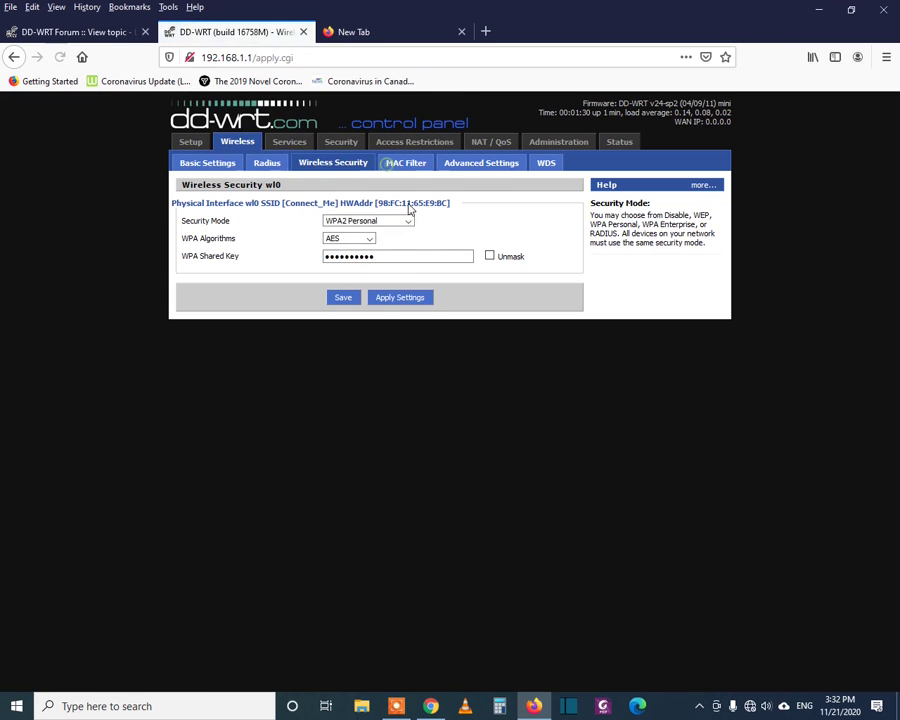
pyautogui.click(392, 299)
pyautogui.click(198, 165)
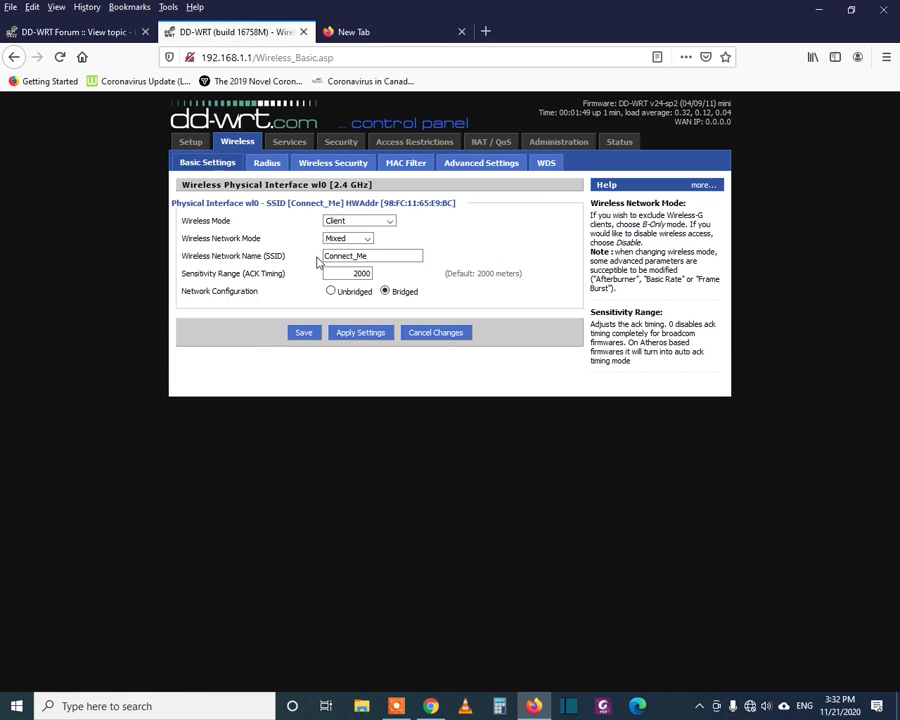
pyautogui.click(622, 145)
pyautogui.scroll(-2, 491, 288)
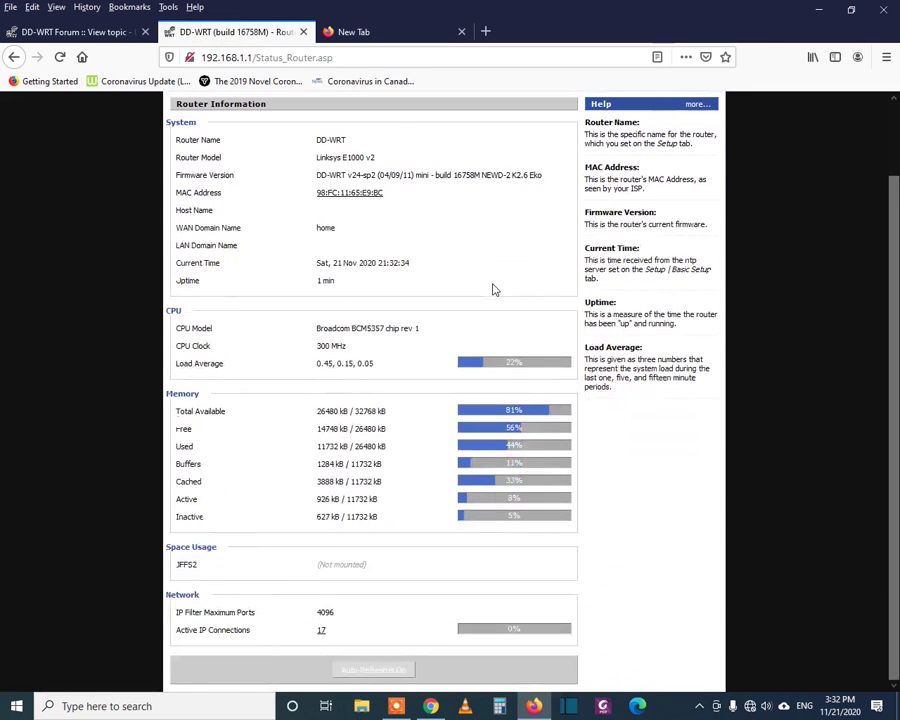
pyautogui.scroll(2, 499, 240)
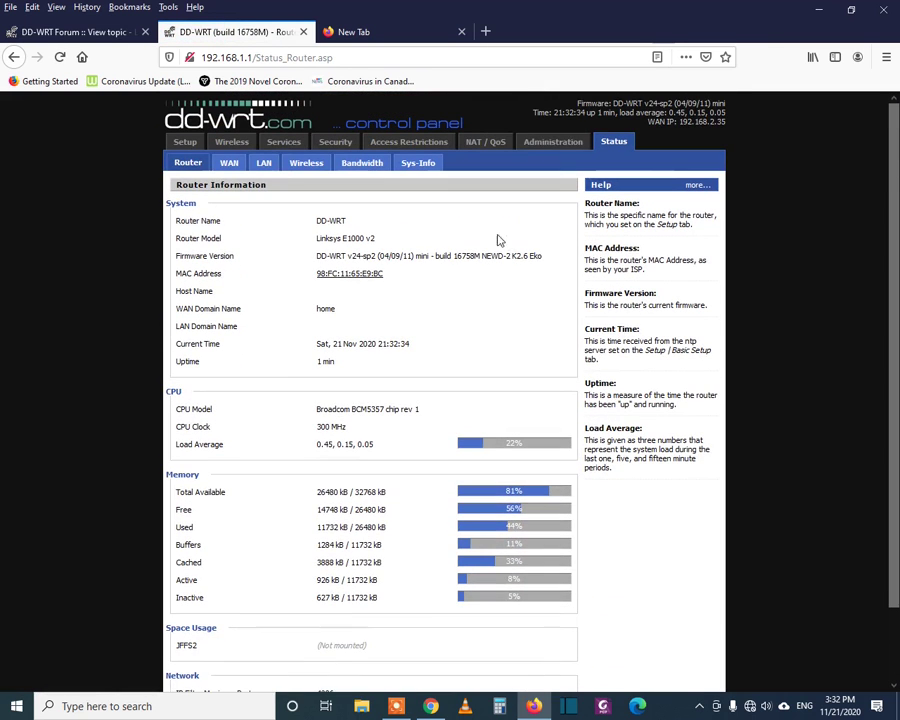
pyautogui.click(545, 145)
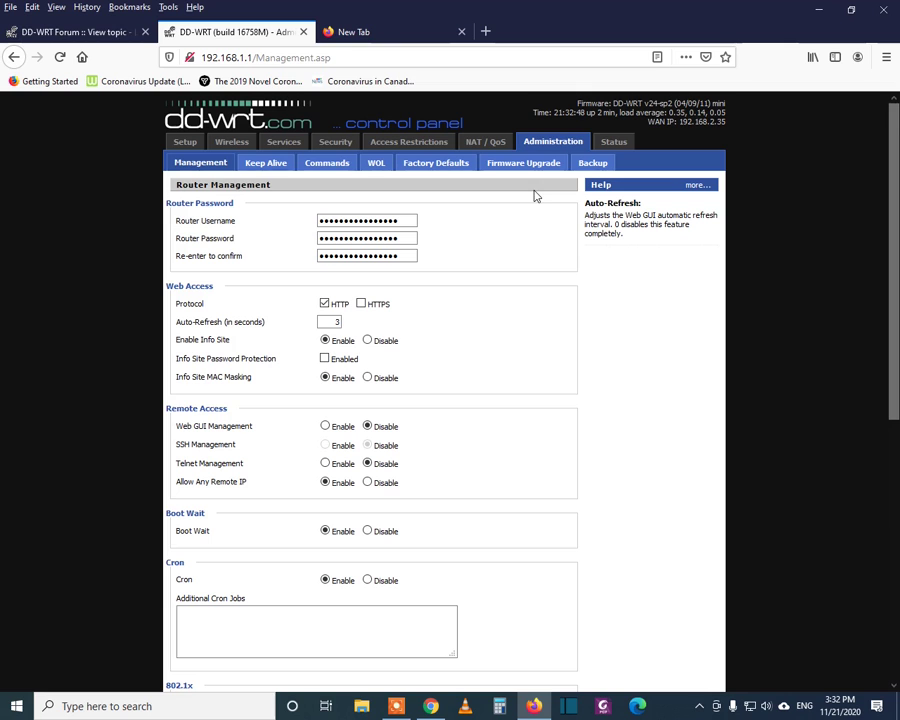
pyautogui.click(240, 143)
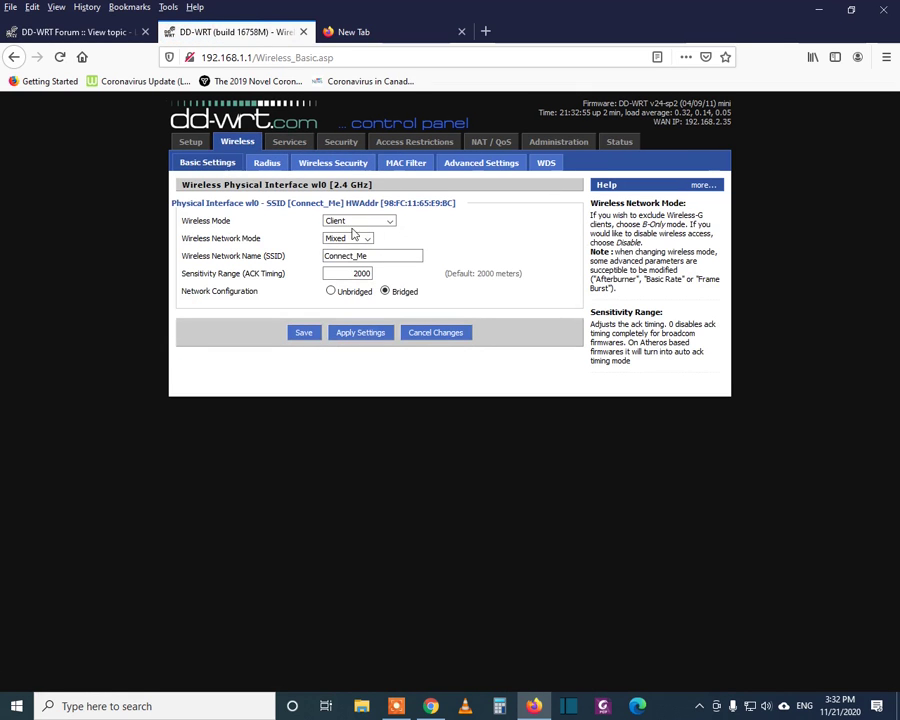
pyautogui.click(352, 165)
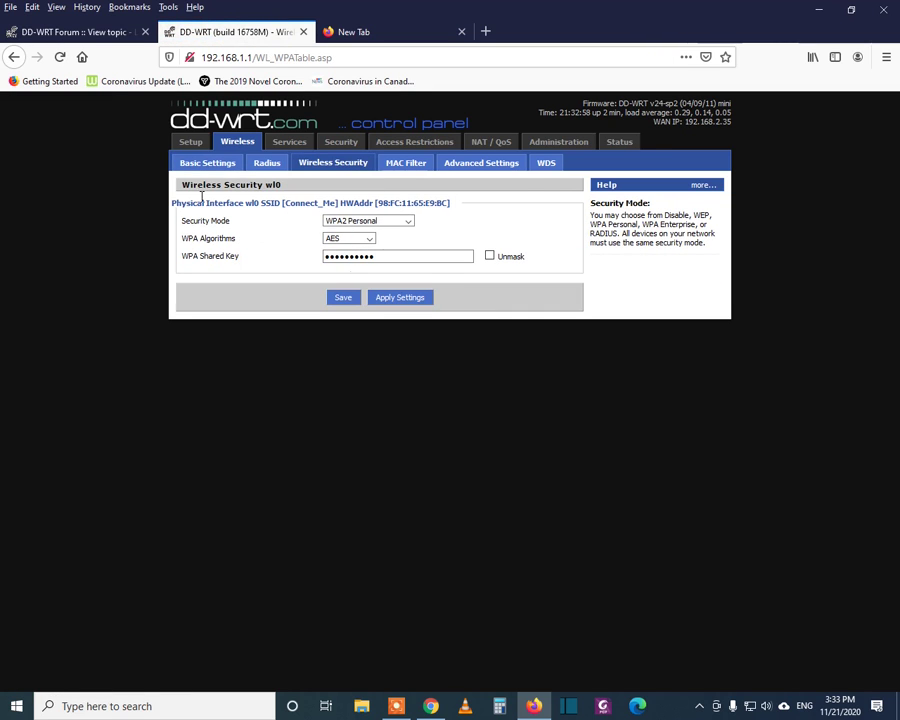
pyautogui.click(212, 165)
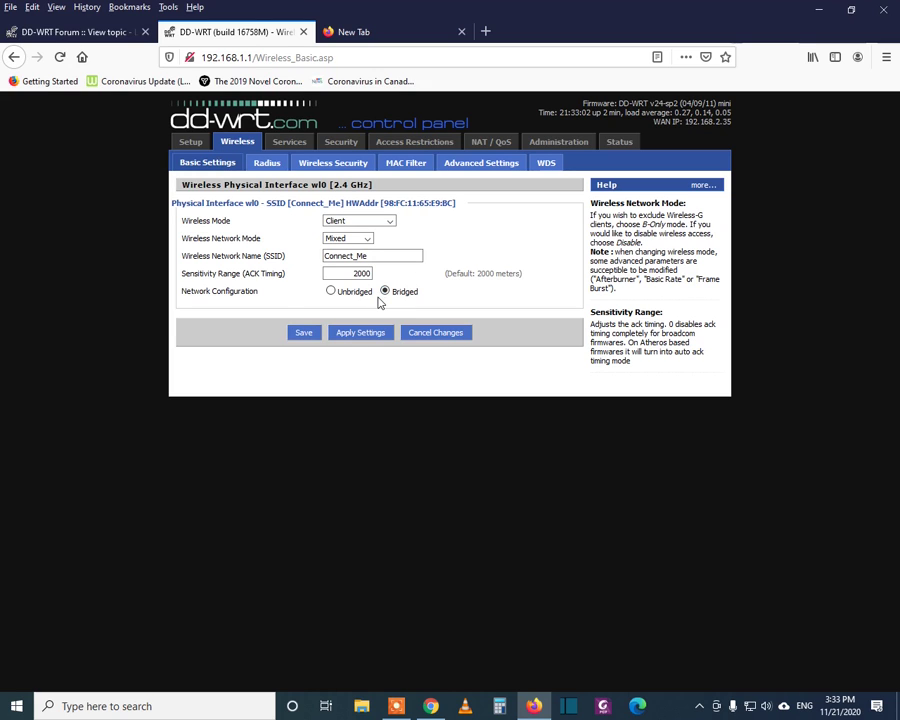
# - Change the wireless mode to Repeater and save it
pyautogui.click(390, 222)
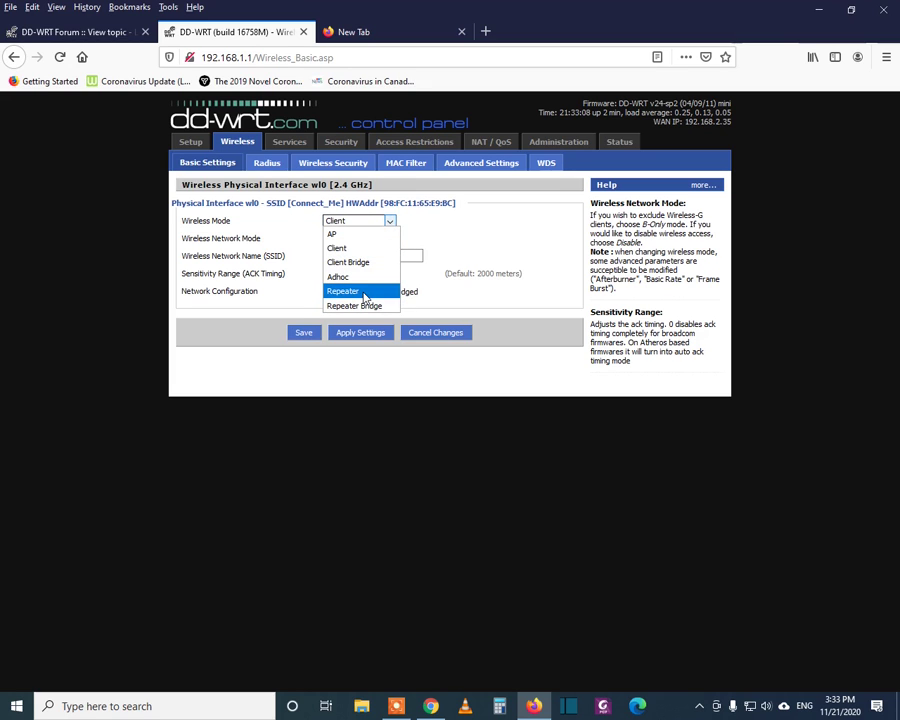
pyautogui.click(362, 292)
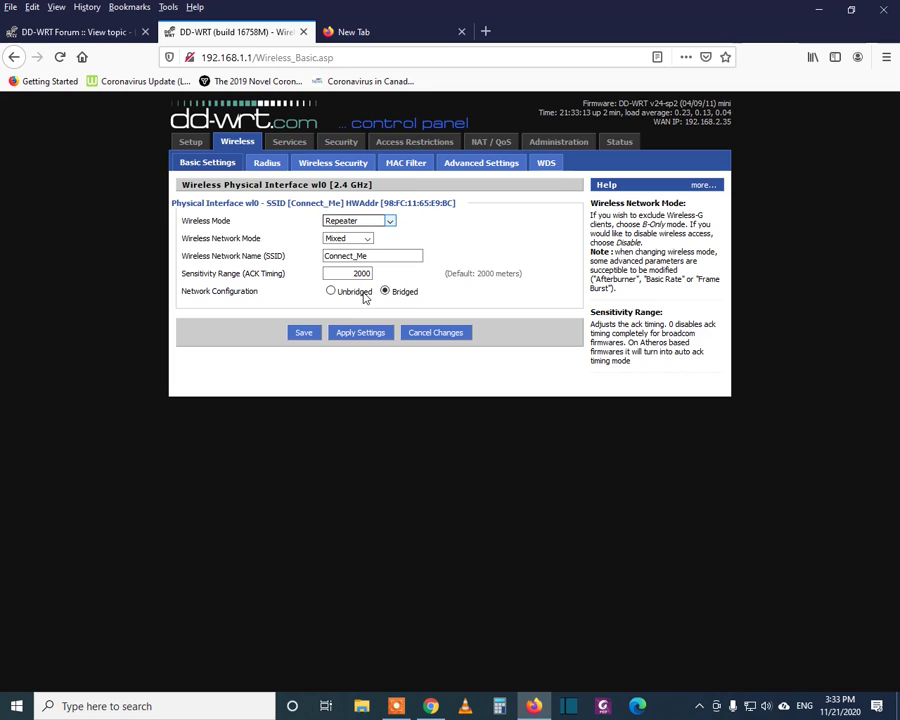
pyautogui.click(303, 333)
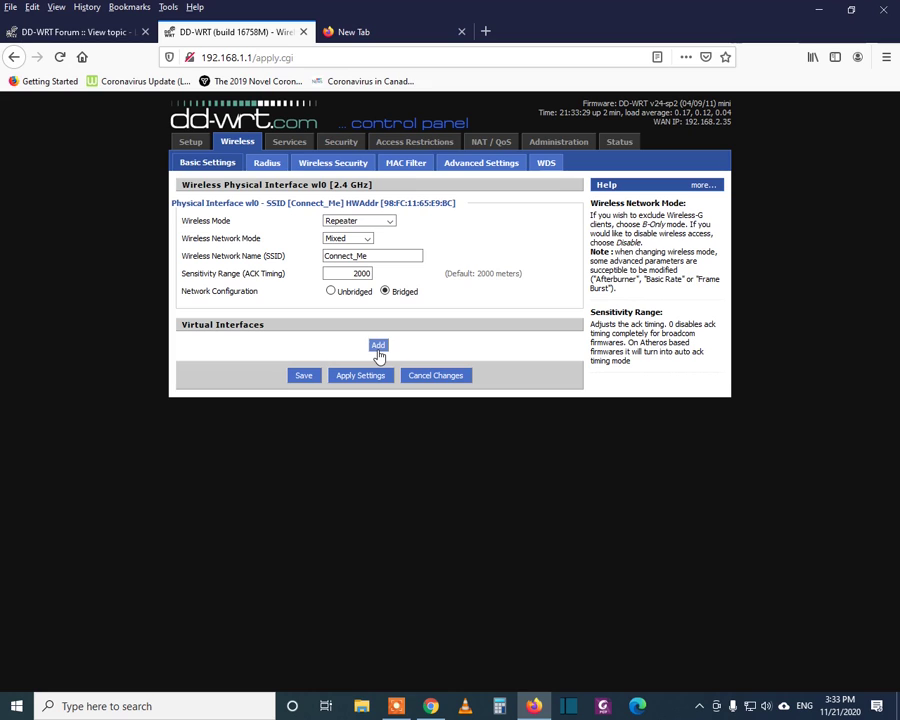
# - Add a virtual interface with SSID DD_WRT_1, then save and apply the settings
pyautogui.click(380, 348)
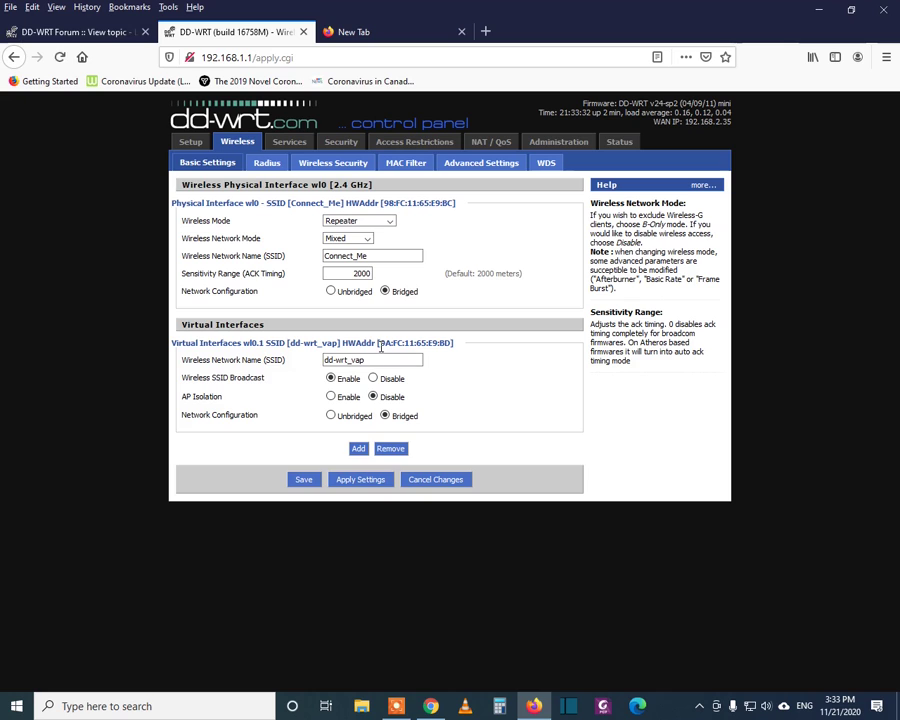
pyautogui.moveTo(380, 358); pyautogui.dragTo(210, 356)
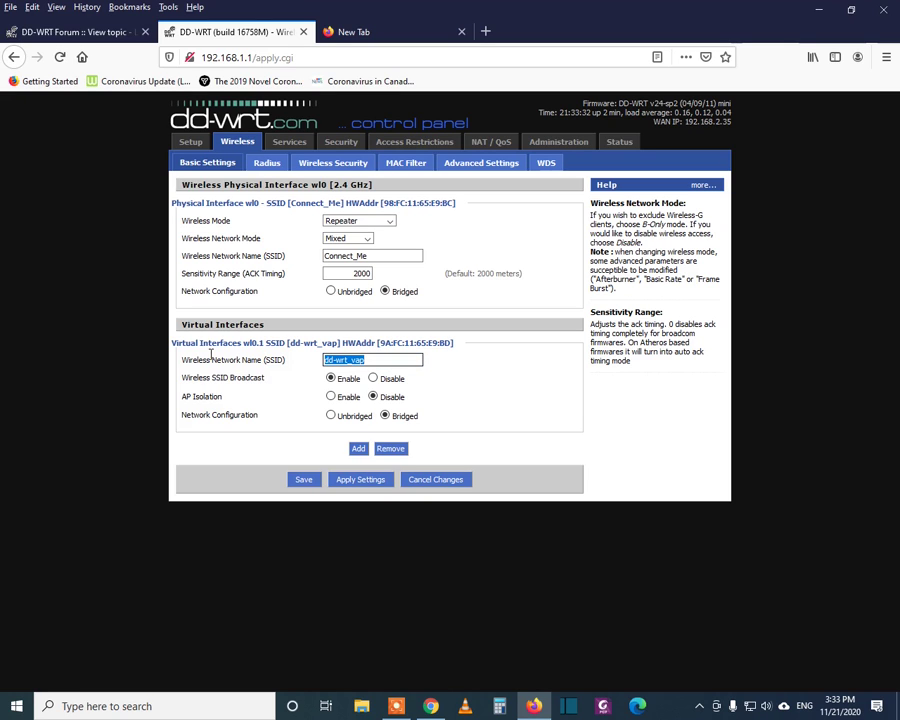
pyautogui.press('BackSpace')
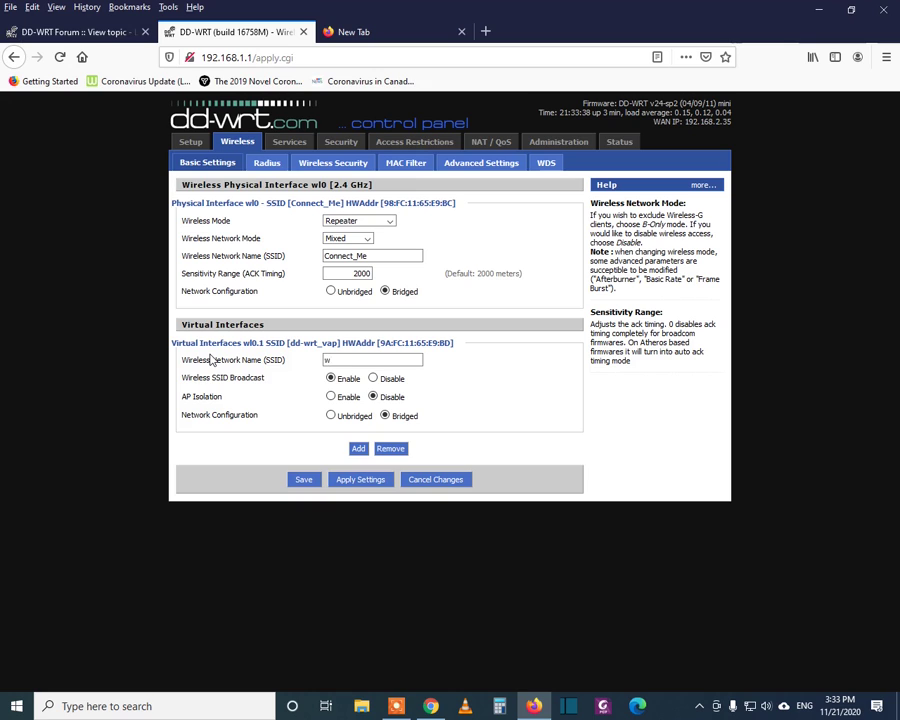
pyautogui.write('d')
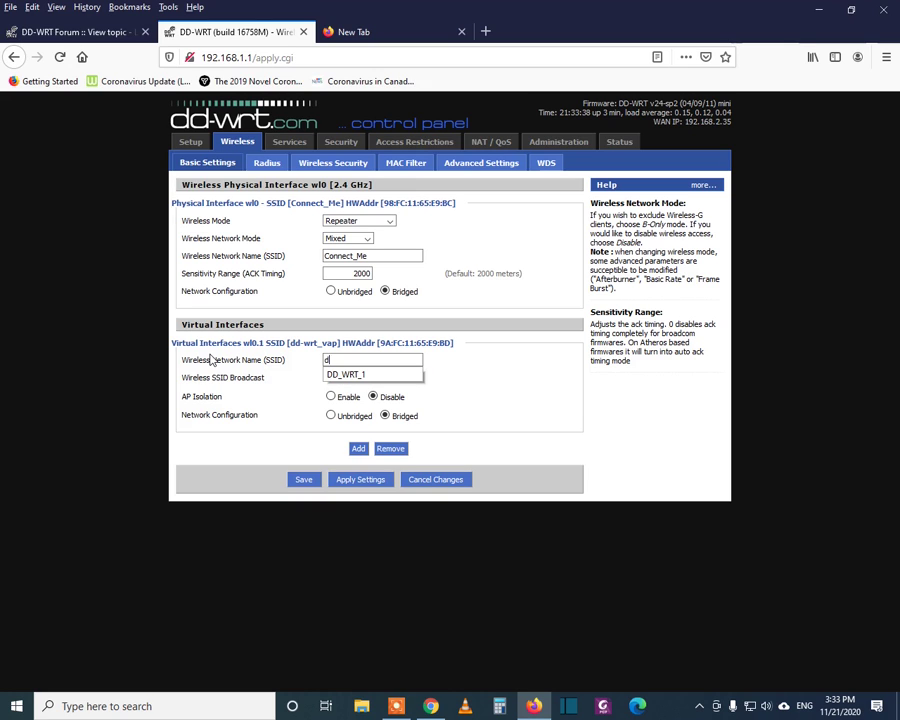
pyautogui.click(366, 375)
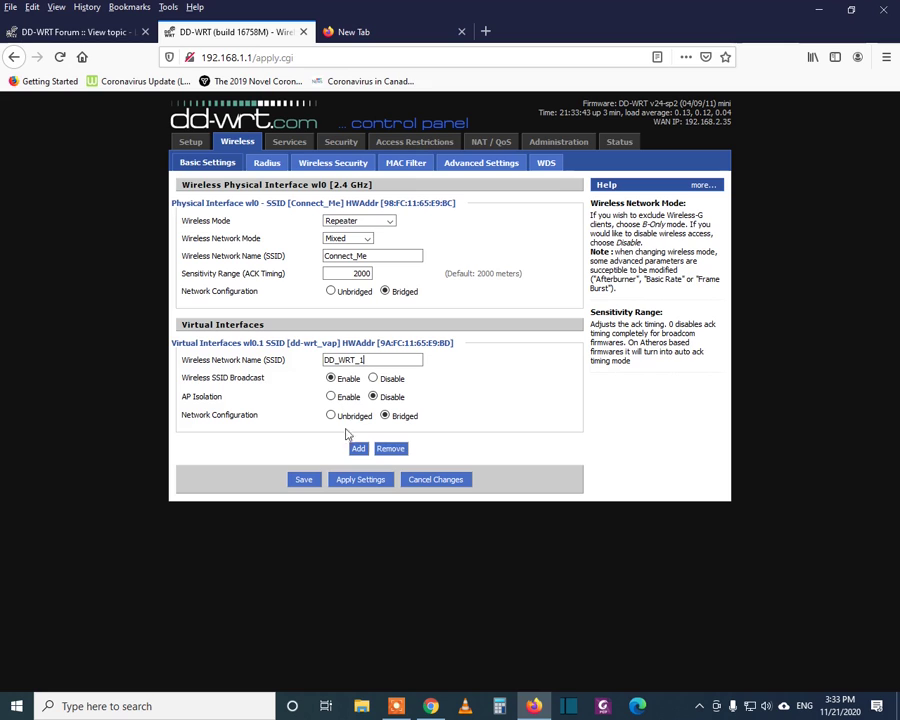
pyautogui.click(309, 482)
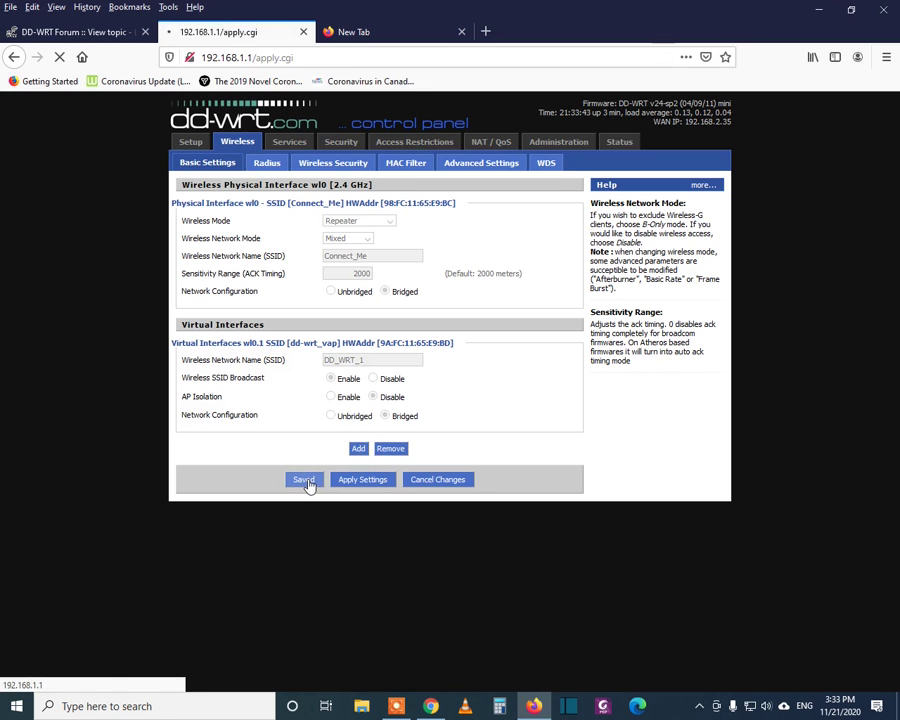
pyautogui.click(359, 481)
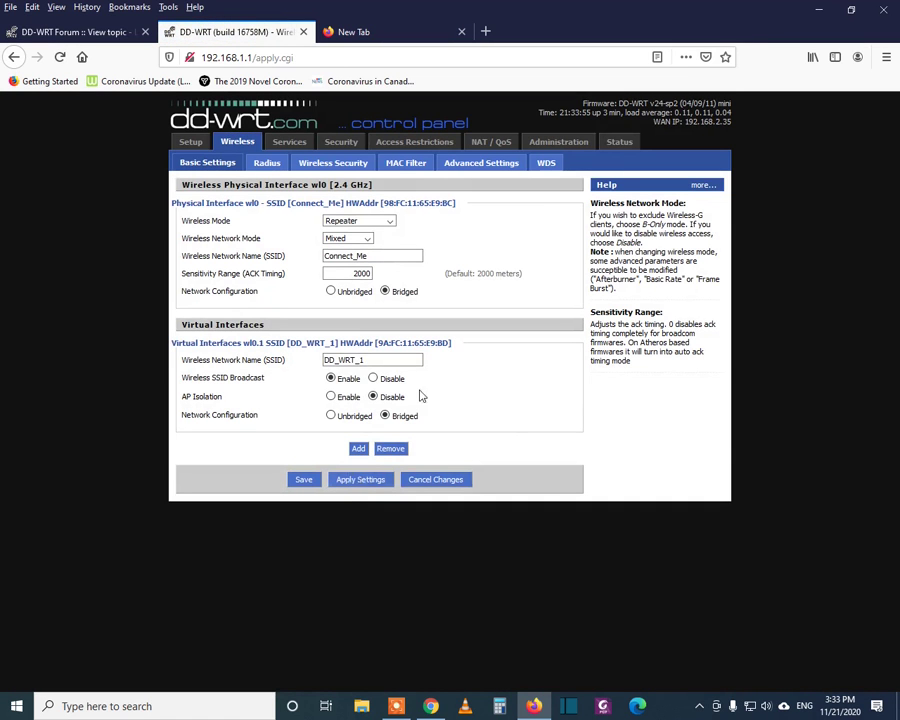
# - Load google.com in the new Firefox tab, then return to the router tab
pyautogui.click(411, 36)
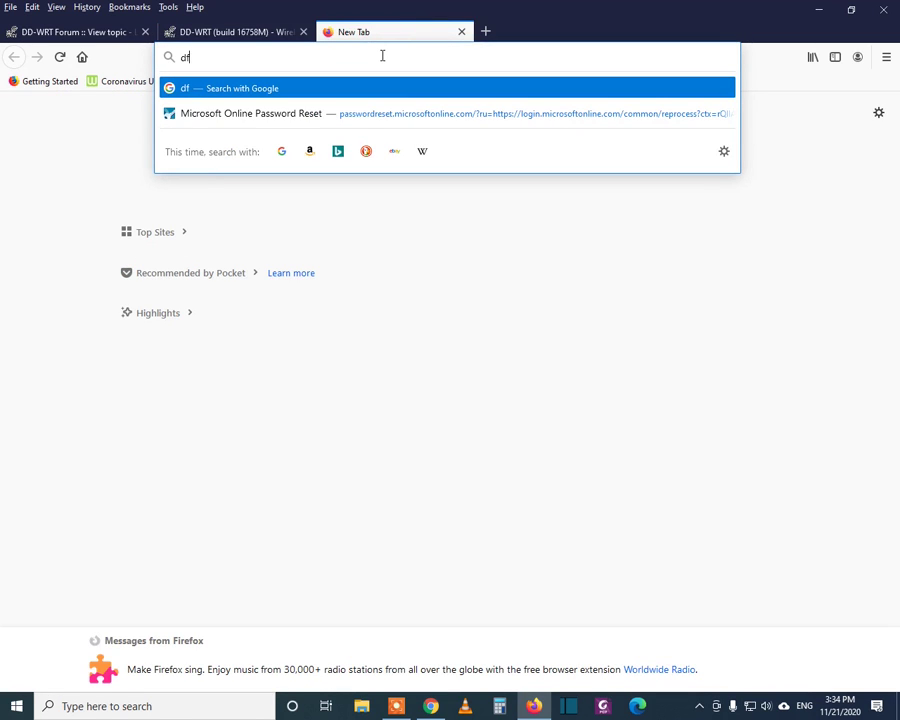
pyautogui.press('BackSpace')
pyautogui.press('BackSpace')
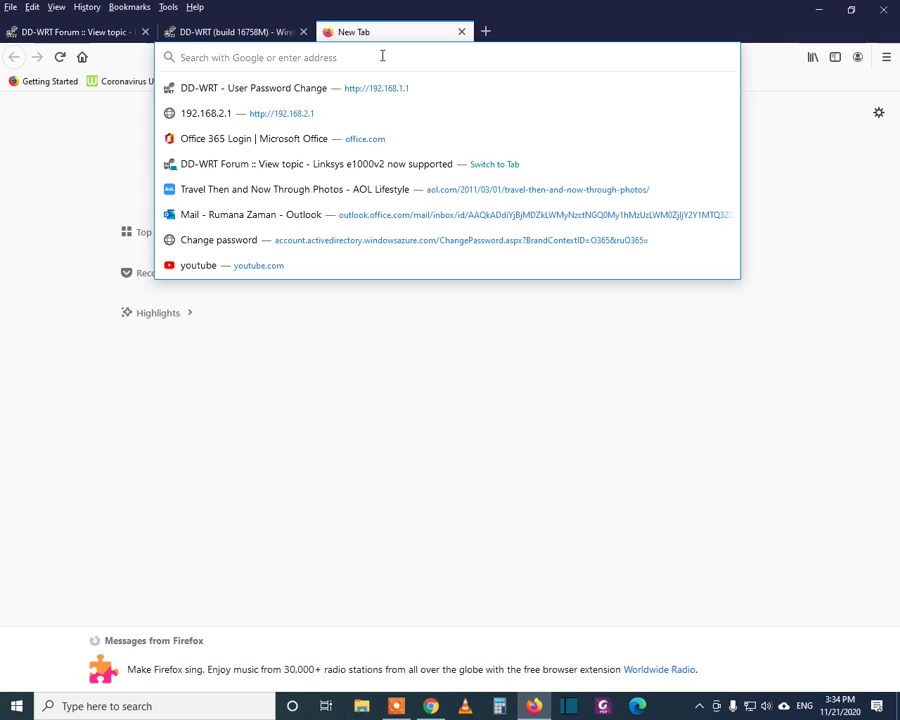
pyautogui.write('google.com')
pyautogui.press('Return')
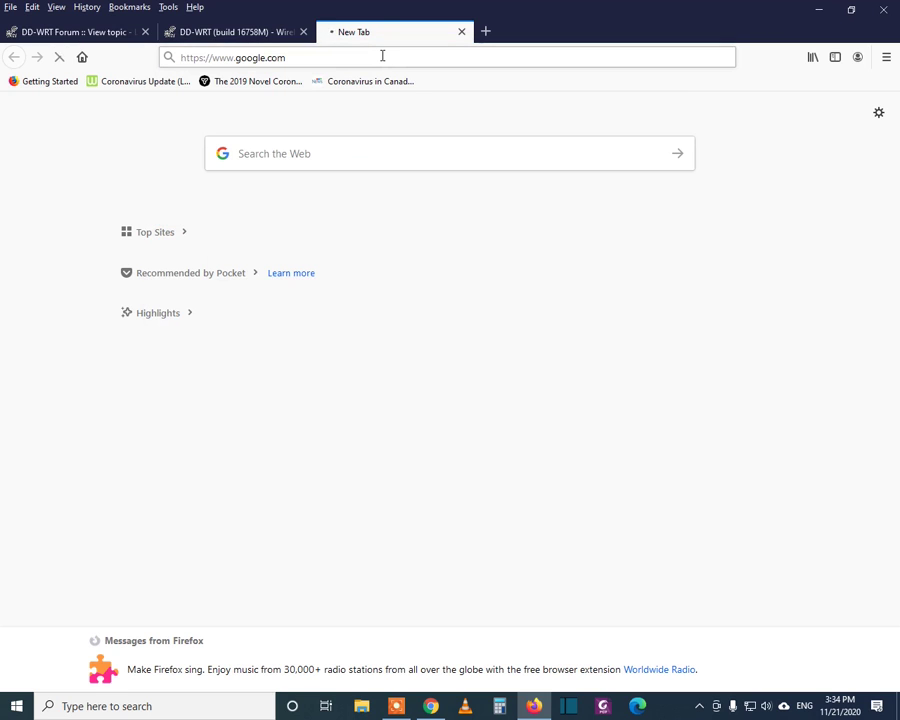
pyautogui.click(255, 32)
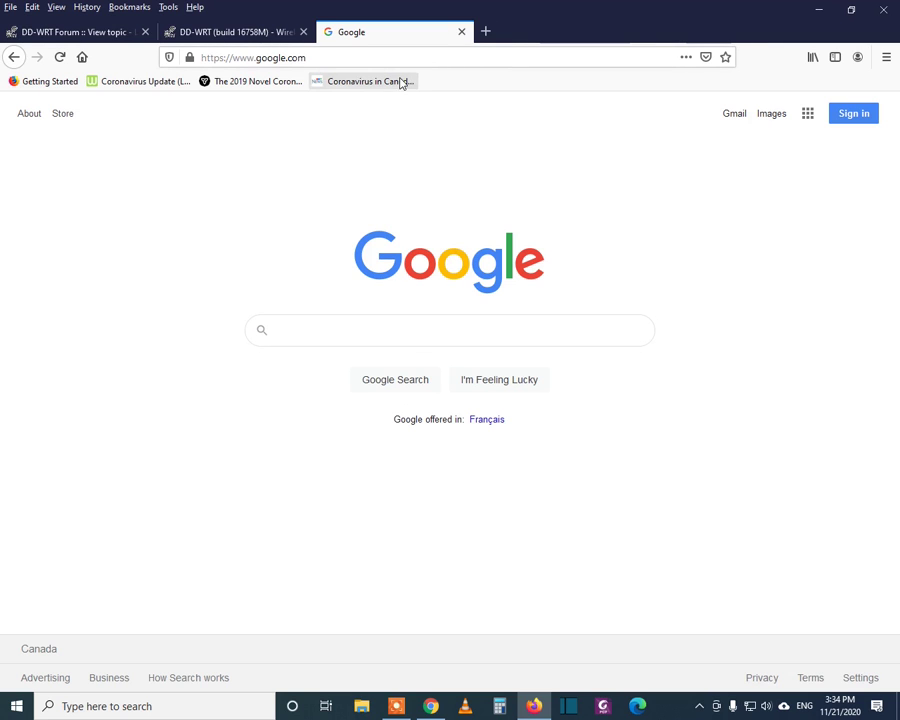
# - Open the Coronavirus Update bookmark and scroll through Worldometer's case counts and country table
pyautogui.click(148, 84)
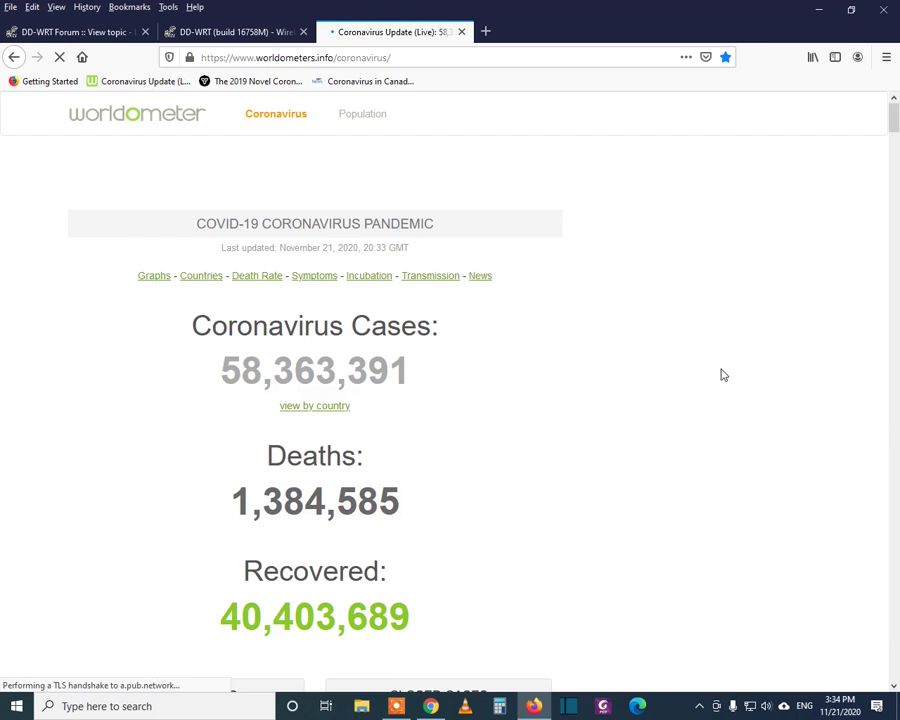
pyautogui.scroll(-12, 458, 328)
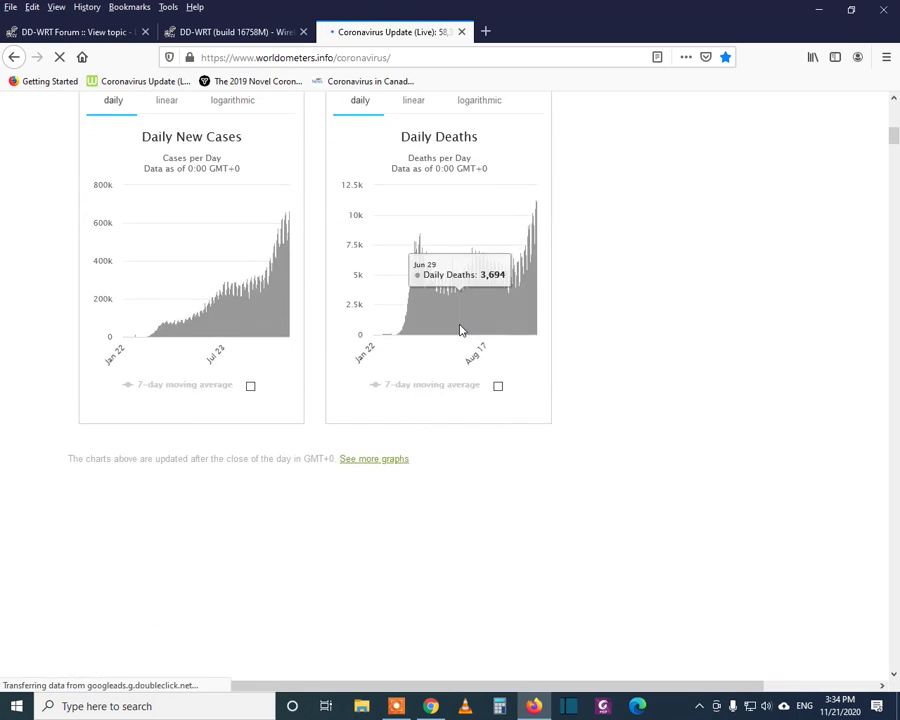
pyautogui.scroll(-8, 460, 330)
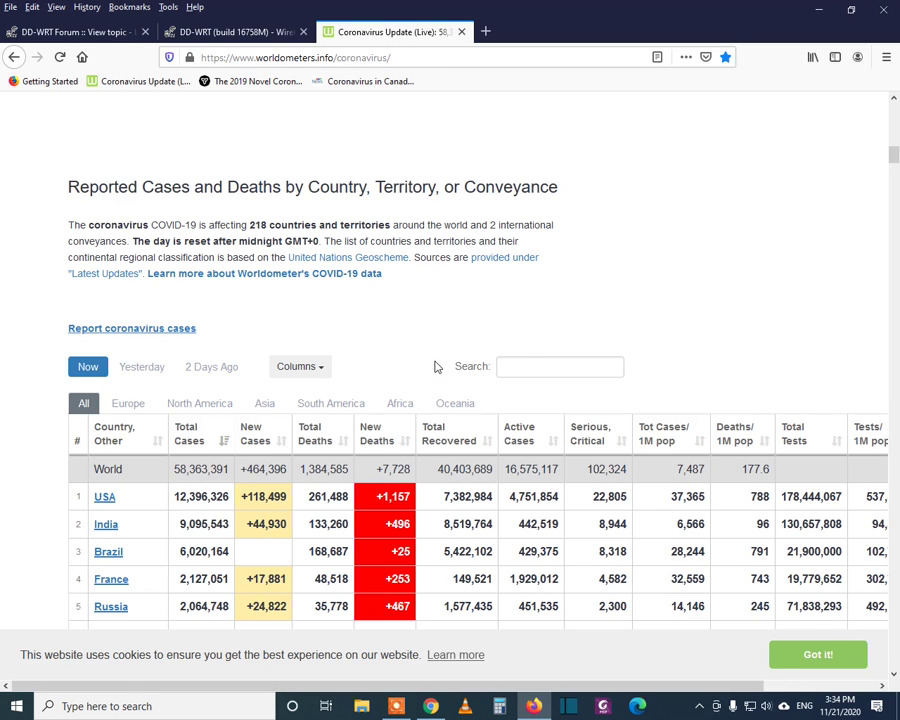
pyautogui.scroll(5, 460, 340)
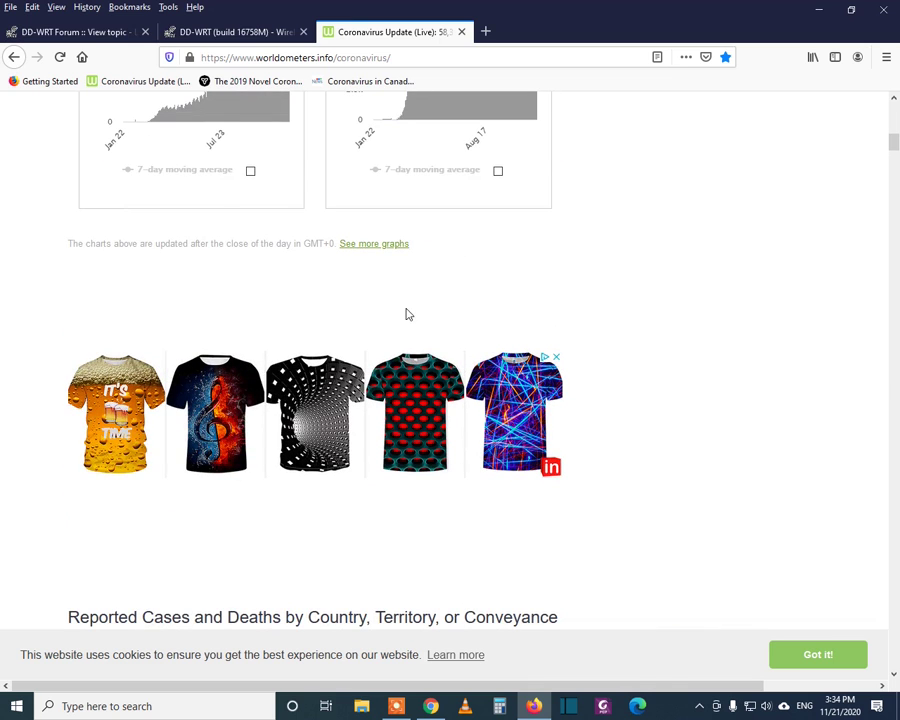